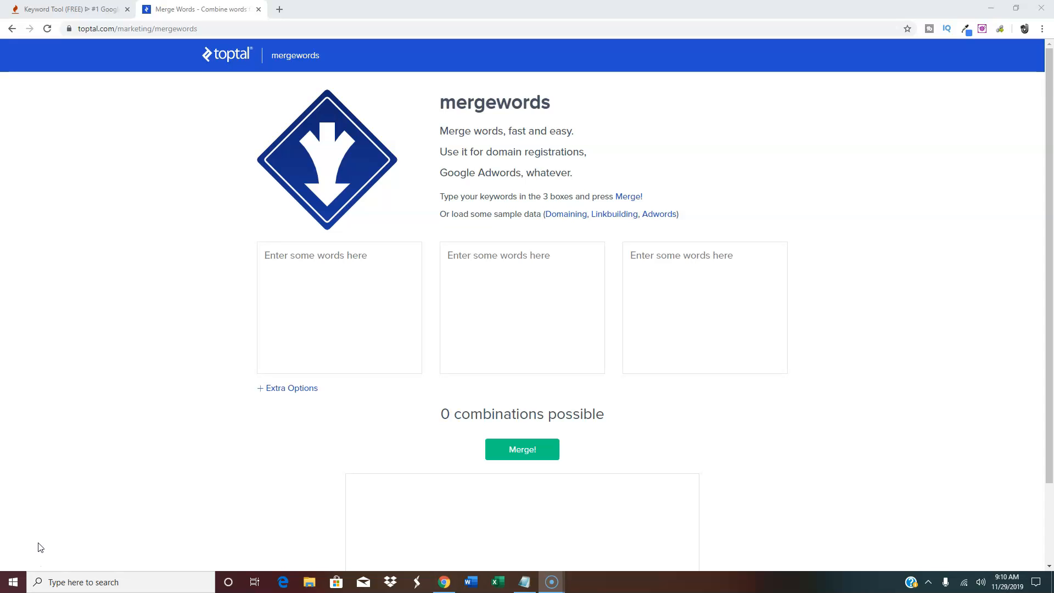
Switch to the Keyword Tool page and look through its YouTube, Bing, eBay, Instagram and Twitter keyword search options.
{"action": "left_click", "coordinate": [121, 97]}
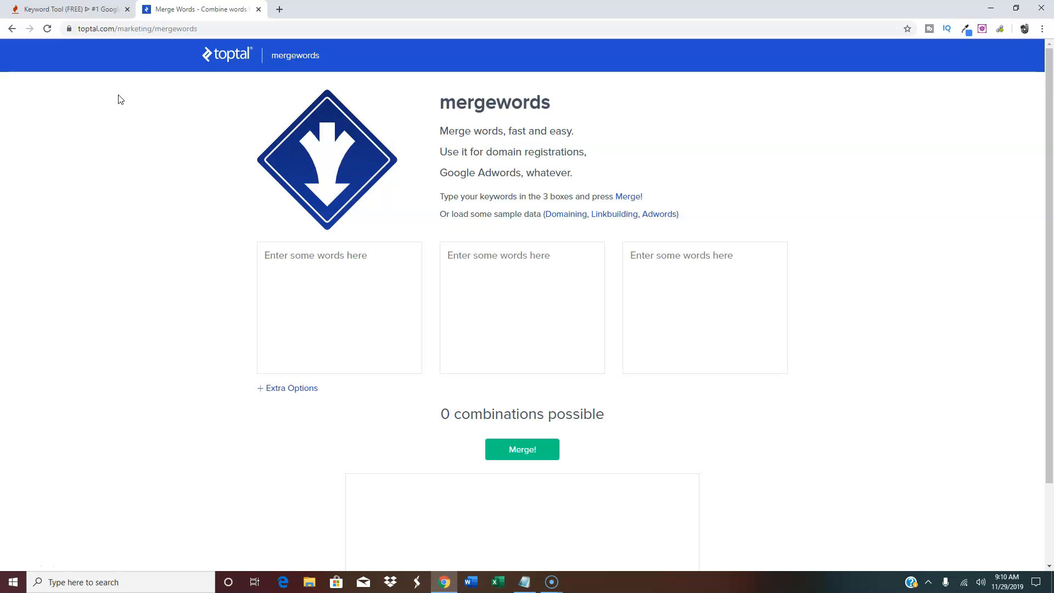
{"action": "left_click", "coordinate": [72, 9]}
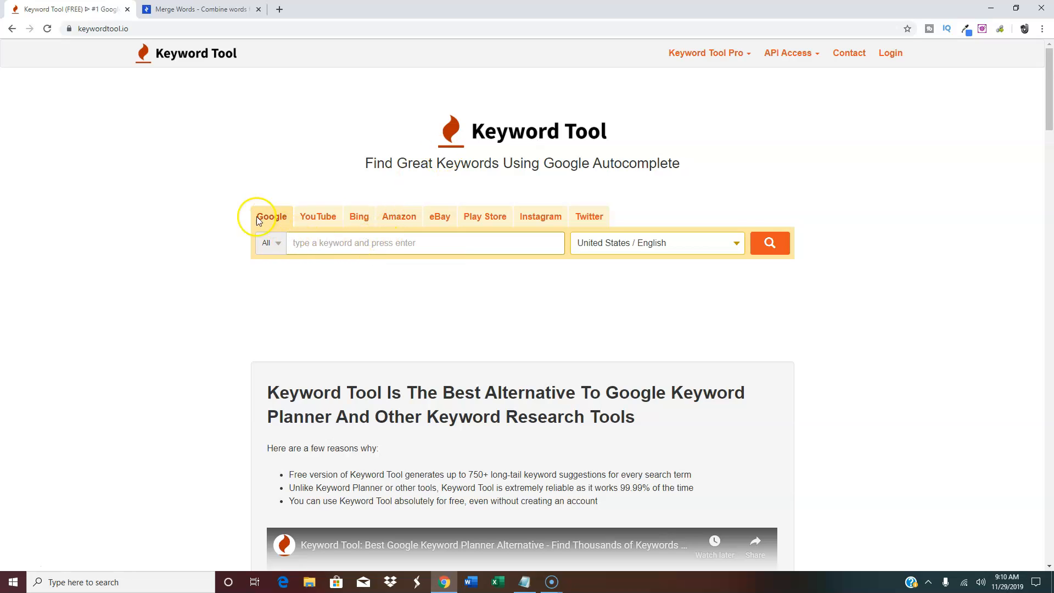
{"action": "left_click", "coordinate": [315, 216]}
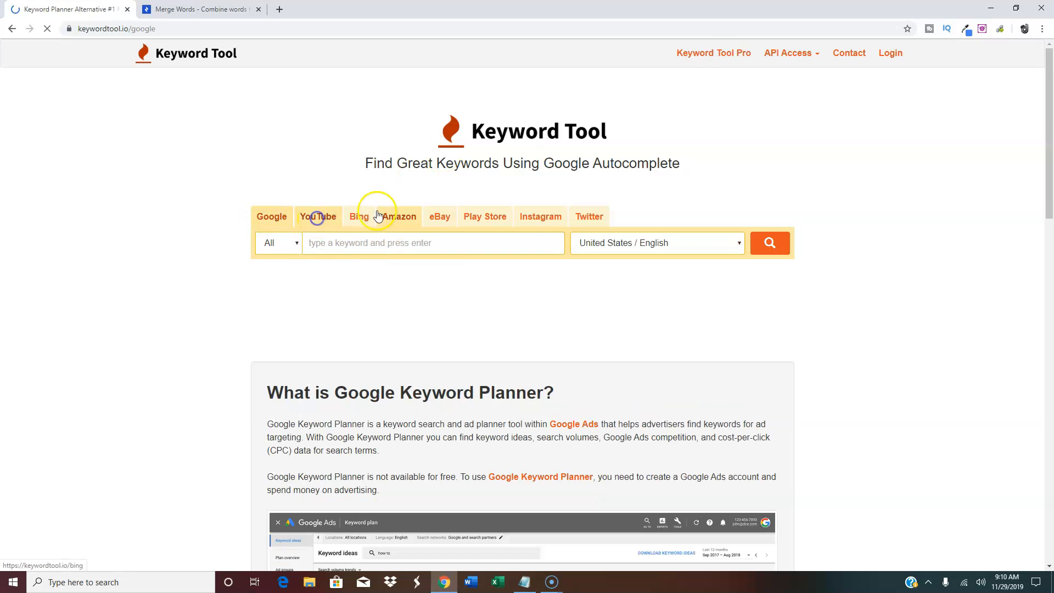
{"action": "left_click", "coordinate": [360, 217]}
{"action": "left_click", "coordinate": [450, 217]}
{"action": "left_click", "coordinate": [541, 217]}
{"action": "left_click", "coordinate": [593, 217]}
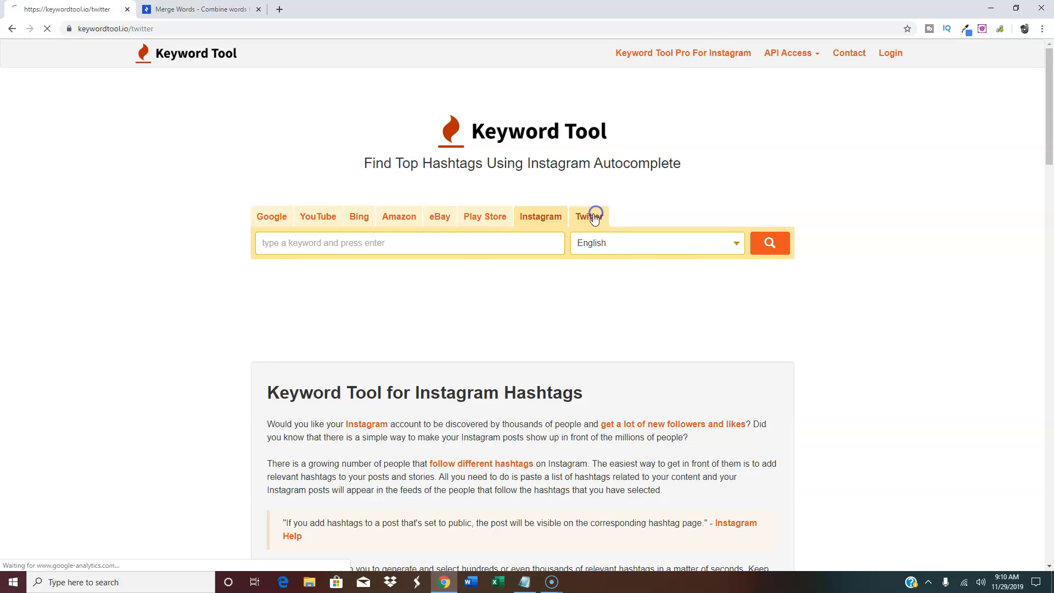
Search Google keyword suggestions for "local care repair" with United States / English as the region and language.
{"action": "left_click", "coordinate": [272, 216]}
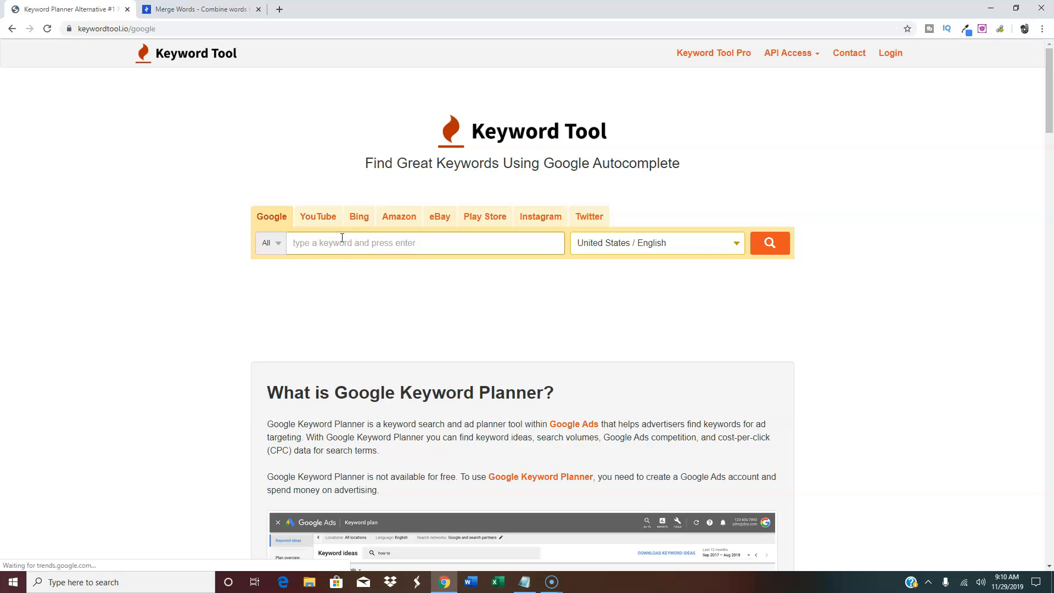
{"action": "type", "text": "local care repair"}
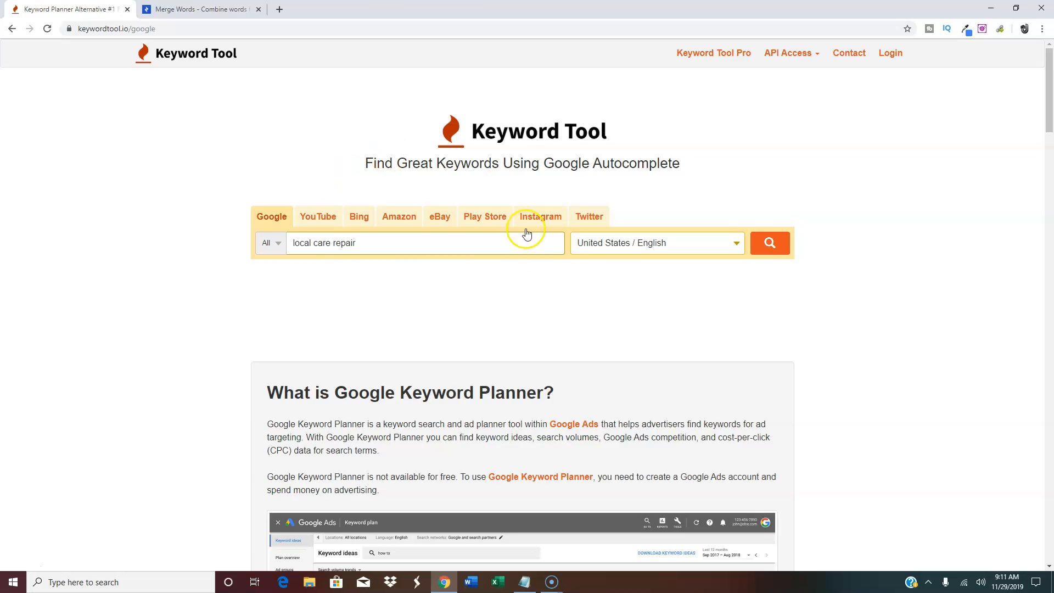
{"action": "left_click", "coordinate": [788, 245]}
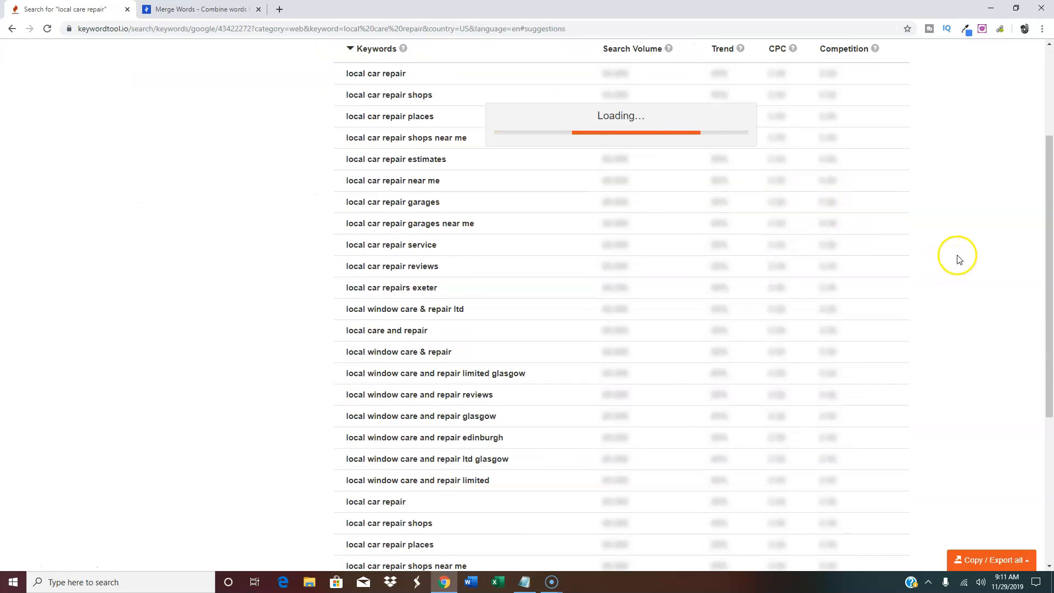
Select the suggestions local car repair, local car repair shops, local car repair places, local car repair shops near me and local car repair estimates.
{"action": "scroll", "coordinate": [962, 243], "scroll_direction": "up", "scroll_amount": 3}
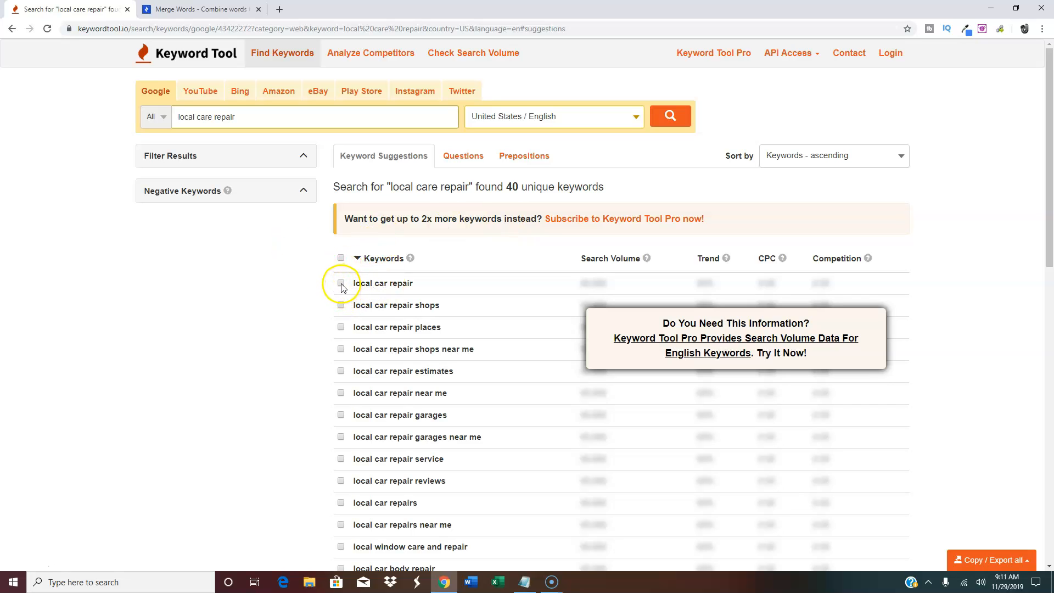
{"action": "left_click", "coordinate": [340, 305]}
{"action": "left_click", "coordinate": [341, 328]}
{"action": "left_click", "coordinate": [341, 350]}
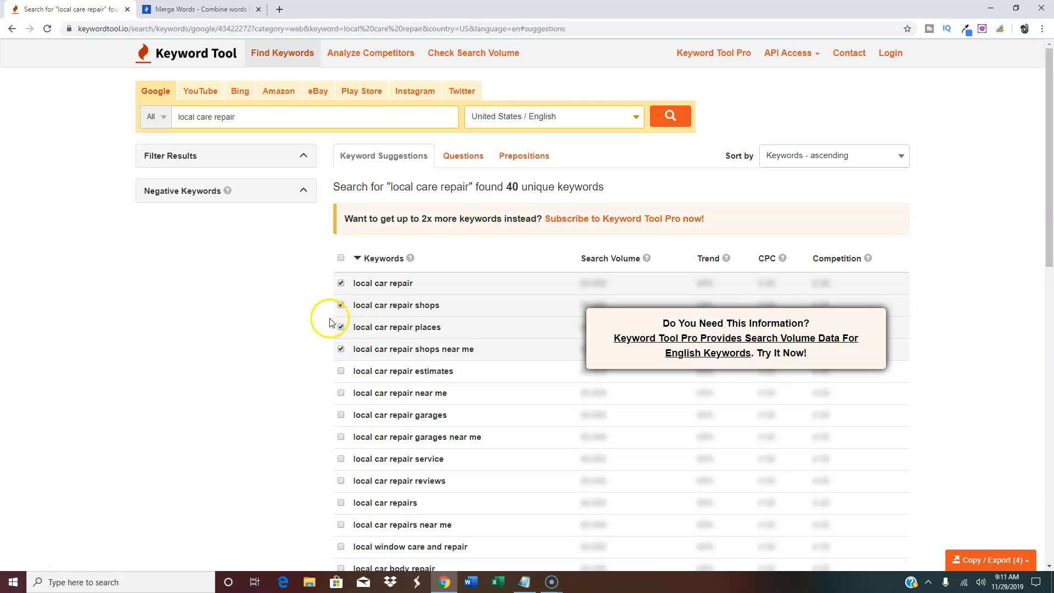
{"action": "scroll", "coordinate": [401, 290], "scroll_direction": "down", "scroll_amount": 2}
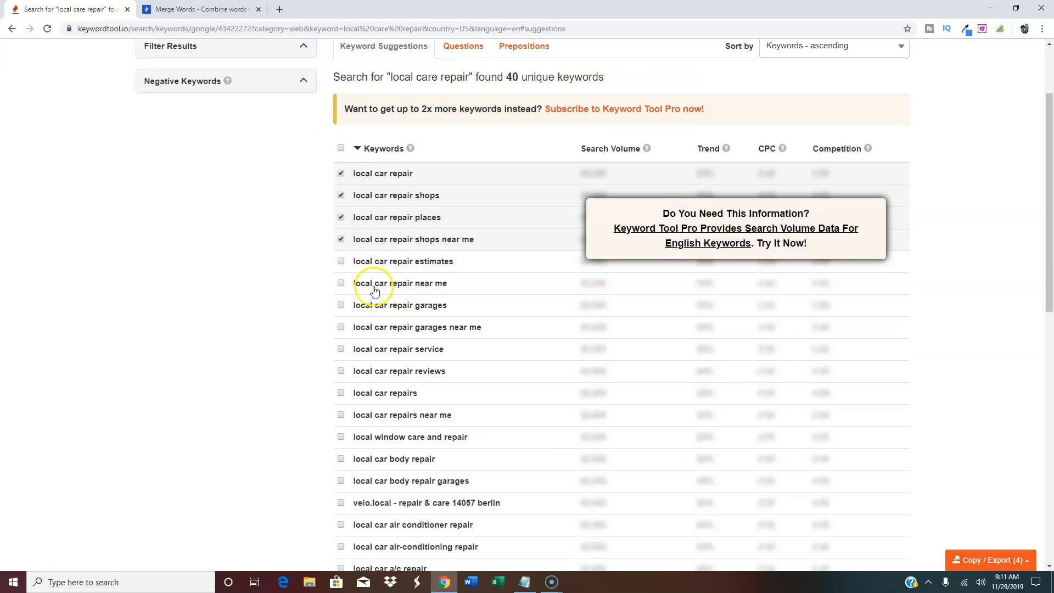
{"action": "left_click", "coordinate": [341, 262]}
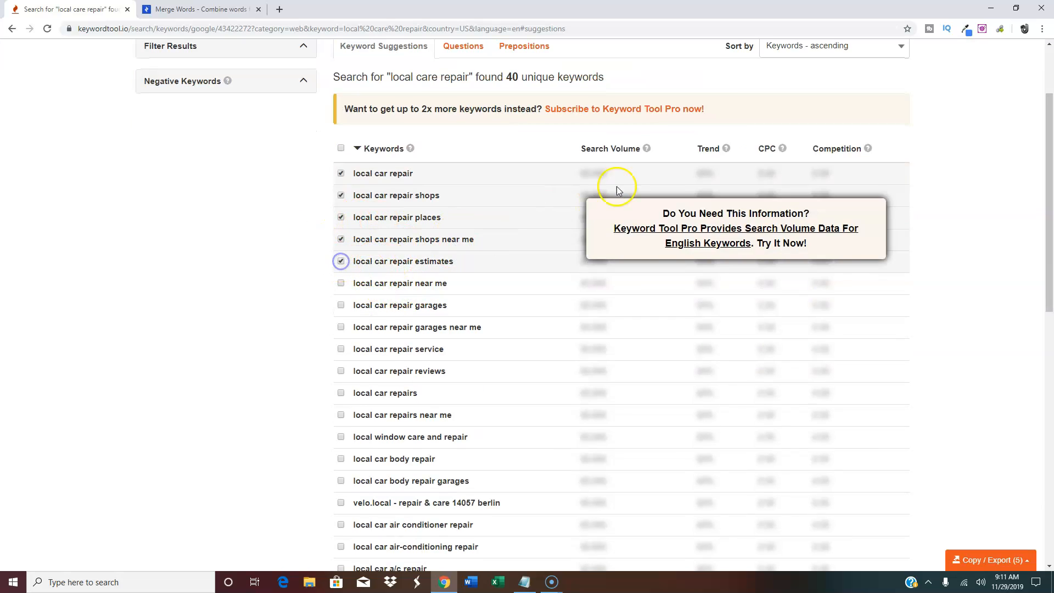
Copy the selected keywords to the clipboard and paste them into the first word list on the mergewords page.
{"action": "left_click", "coordinate": [1016, 560]}
{"action": "left_click", "coordinate": [1002, 510]}
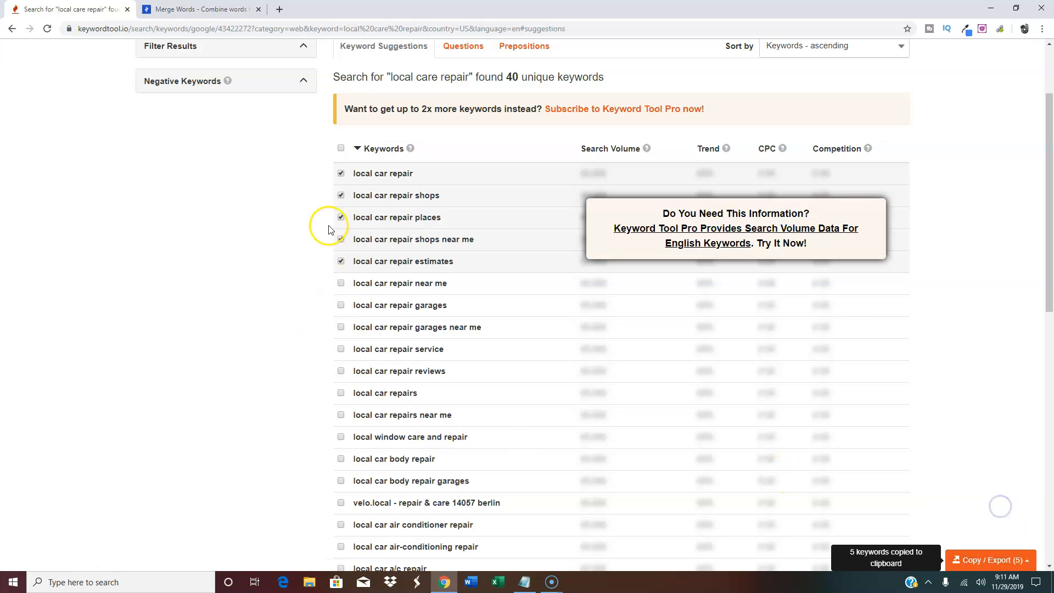
{"action": "left_click", "coordinate": [178, 10]}
{"action": "left_click", "coordinate": [382, 276]}
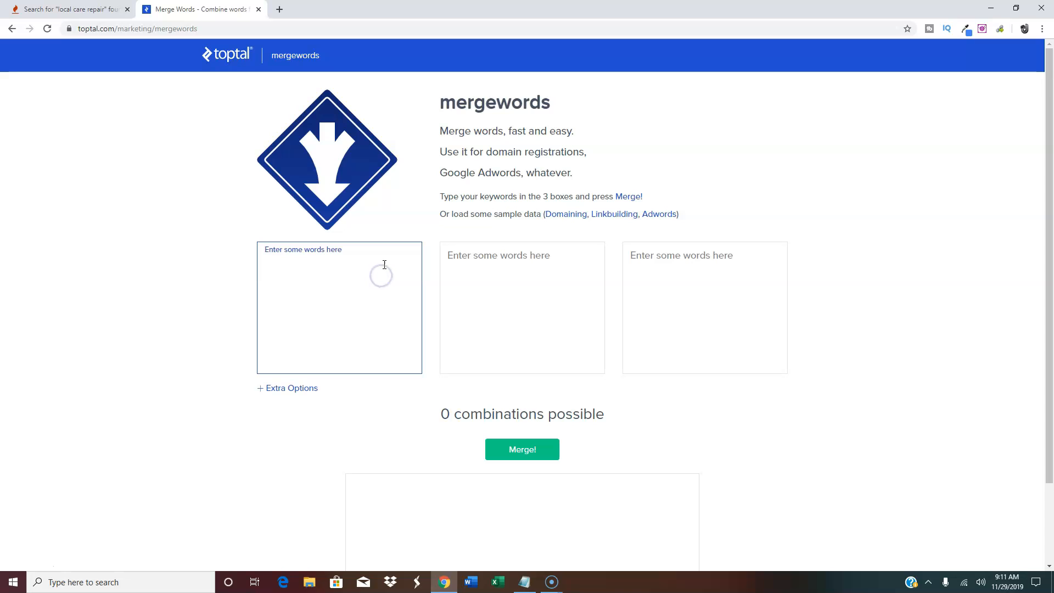
{"action": "key", "text": "ctrl+v"}
Enter West Palm Beach, Jupiter, Tequesta, Hobe Sound and Stuart on separate lines in the second word list, and Florida in the third.
{"action": "left_click", "coordinate": [515, 266]}
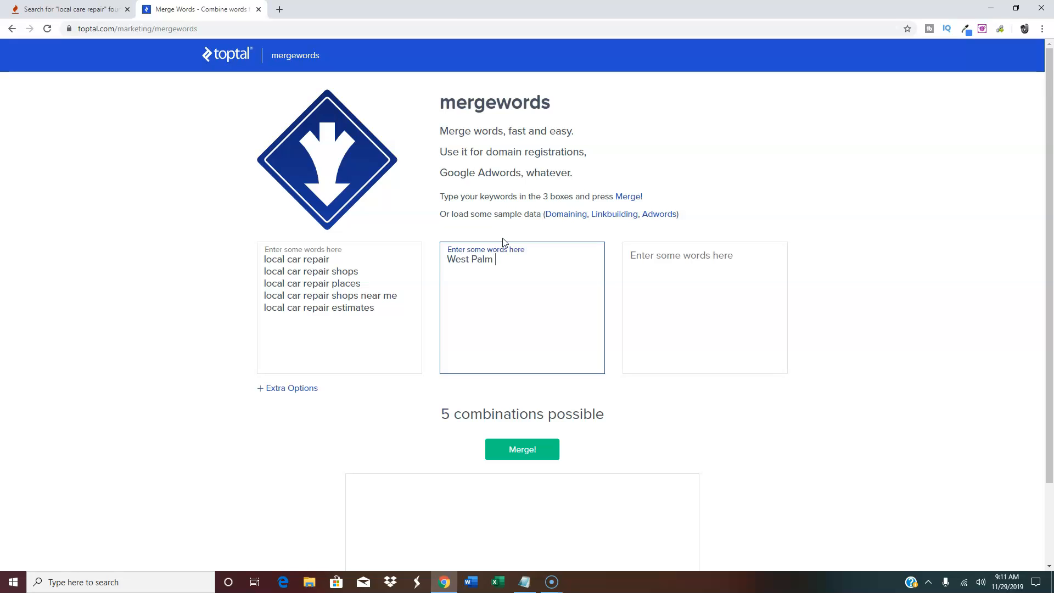
{"action": "left_click", "coordinate": [688, 268]}
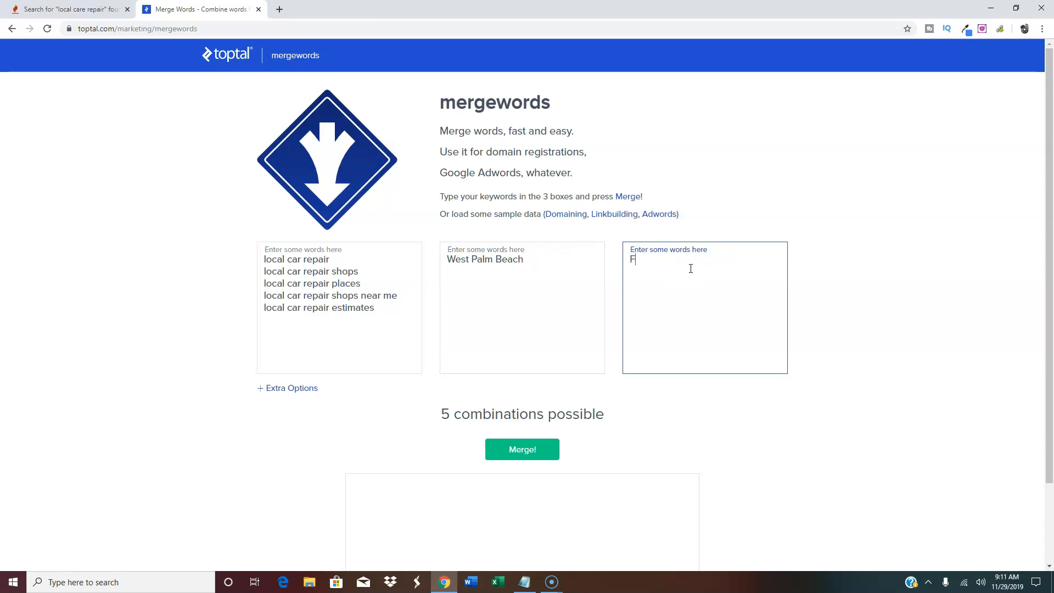
{"action": "left_click", "coordinate": [577, 259]}
{"action": "key", "text": "Return"}
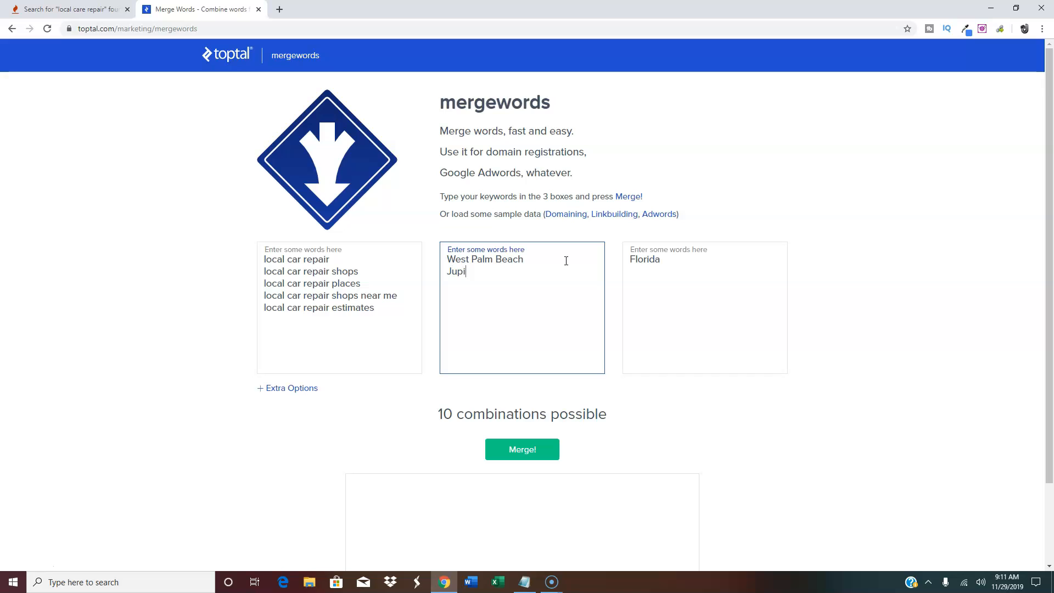
{"action": "type", "text": "Jupiter"}
{"action": "key", "text": "Return"}
{"action": "key", "text": "Tab"}
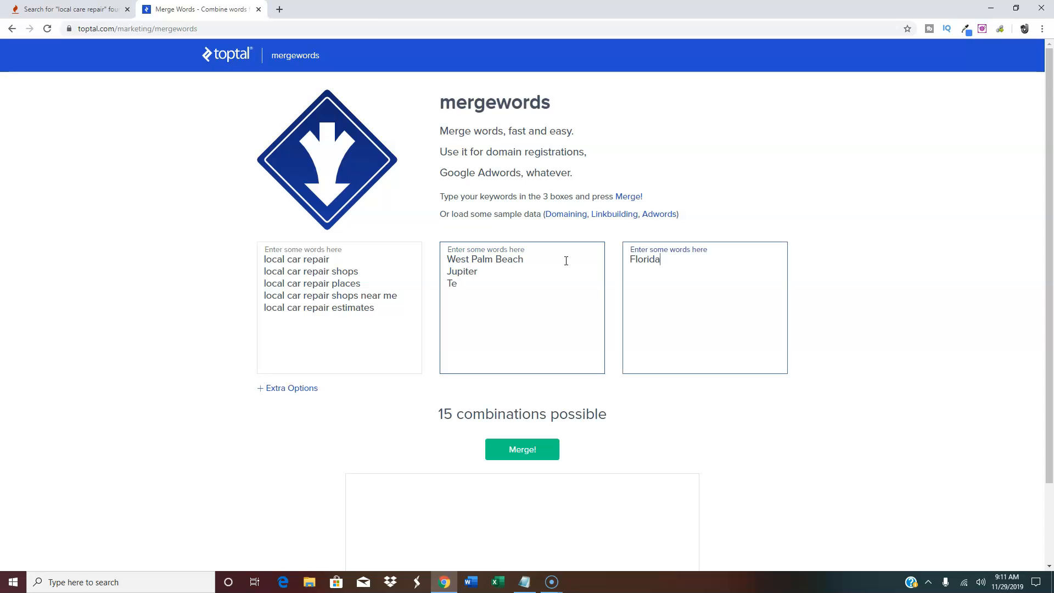
{"action": "left_click", "coordinate": [400, 258]}
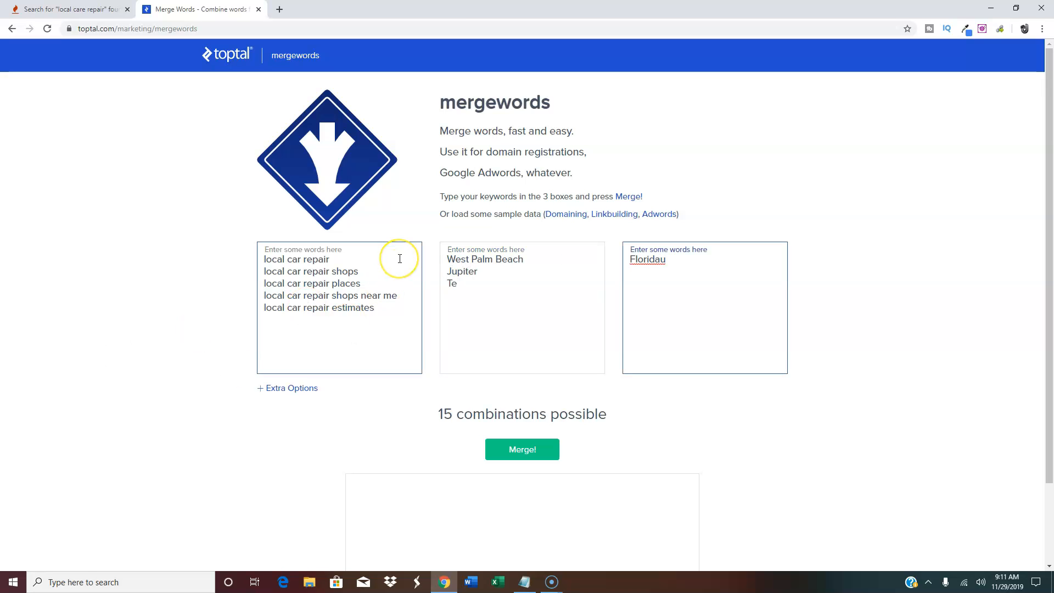
{"action": "left_click", "coordinate": [490, 283]}
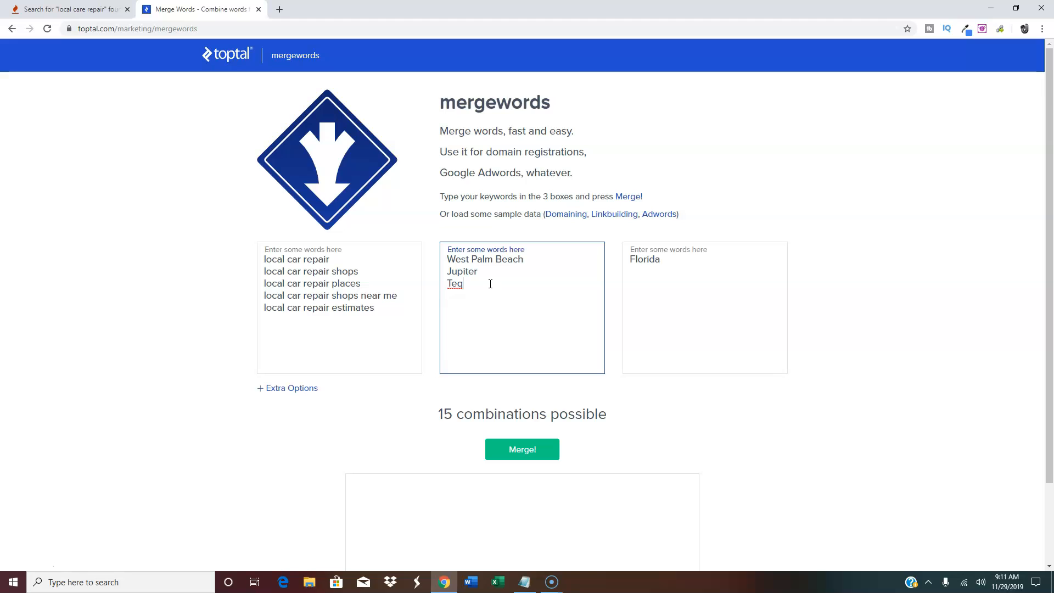
{"action": "type", "text": "questa"}
{"action": "key", "text": "Return"}
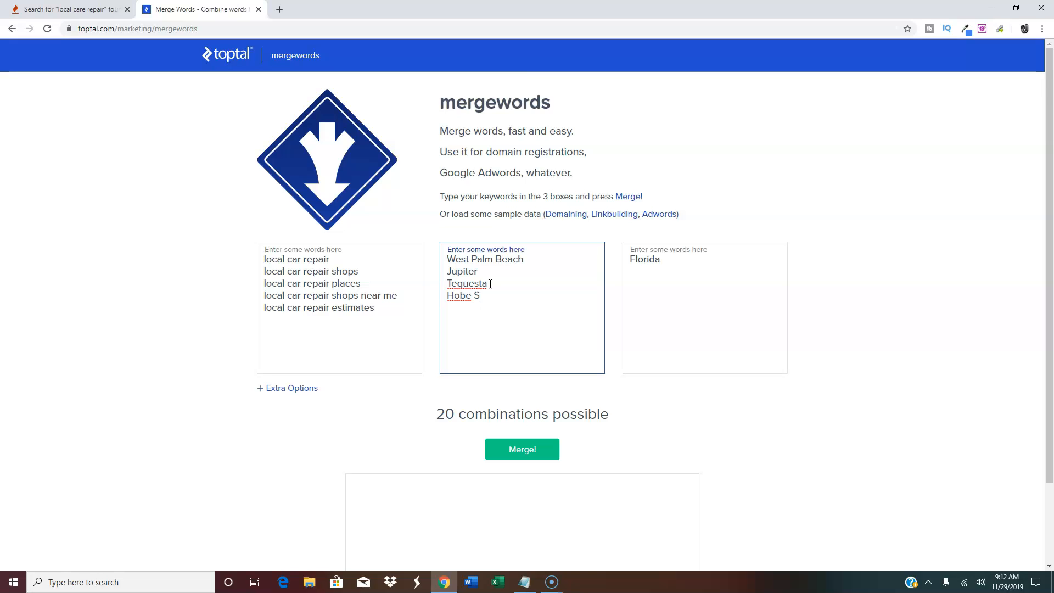
{"action": "key", "text": "Return"}
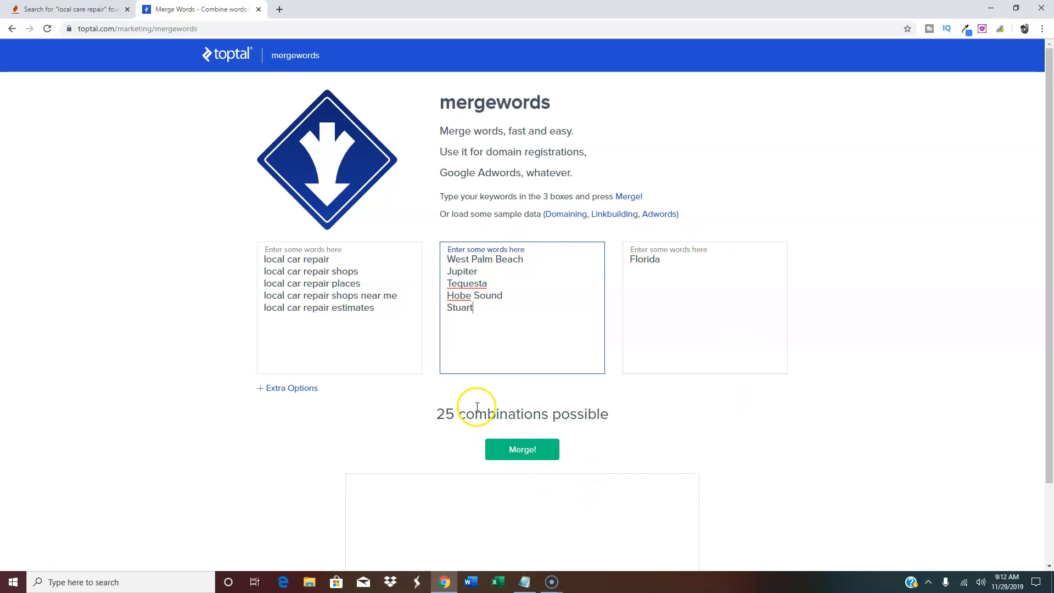
Merge the three word lists and select all the resulting keyword combinations.
{"action": "left_click", "coordinate": [534, 450]}
{"action": "scroll", "coordinate": [893, 422], "scroll_direction": "down", "scroll_amount": 3}
{"action": "left_click", "coordinate": [685, 421]}
{"action": "mouse_move", "coordinate": [691, 408]}
{"action": "left_mouse_down"}
{"action": "mouse_move", "coordinate": [685, 491]}
{"action": "mouse_move", "coordinate": [684, 405]}
{"action": "left_mouse_up"}
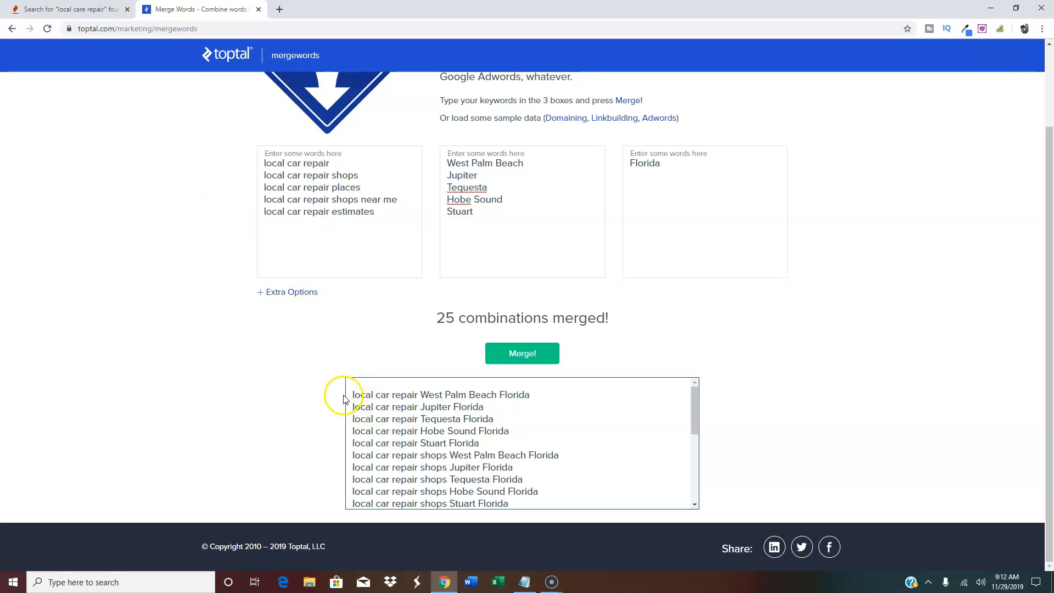
{"action": "left_click_drag", "start_coordinate": [351, 395], "coordinate": [631, 517]}
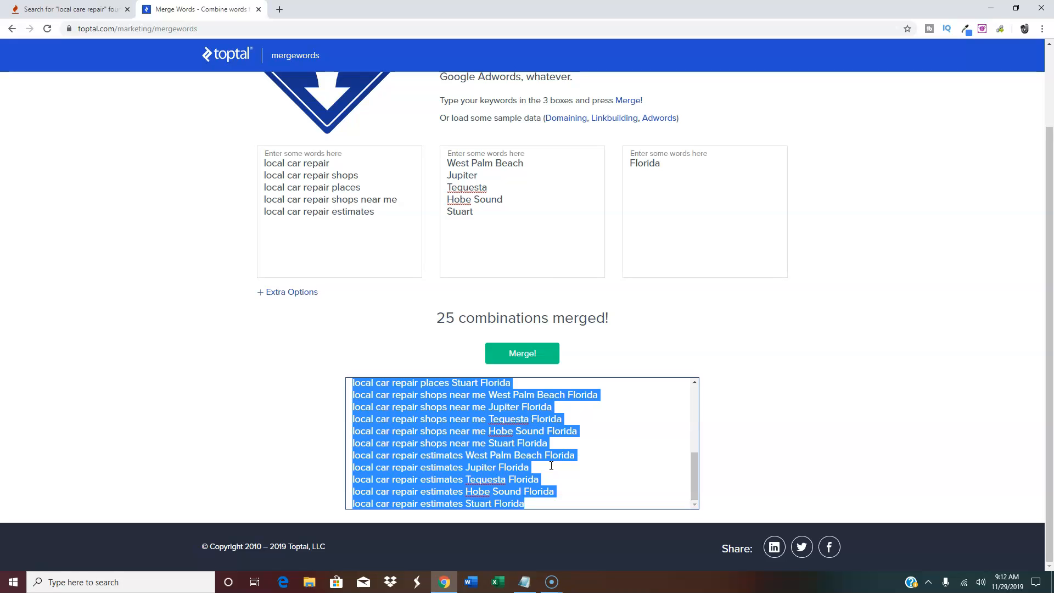
{"action": "left_click", "coordinate": [57, 16]}
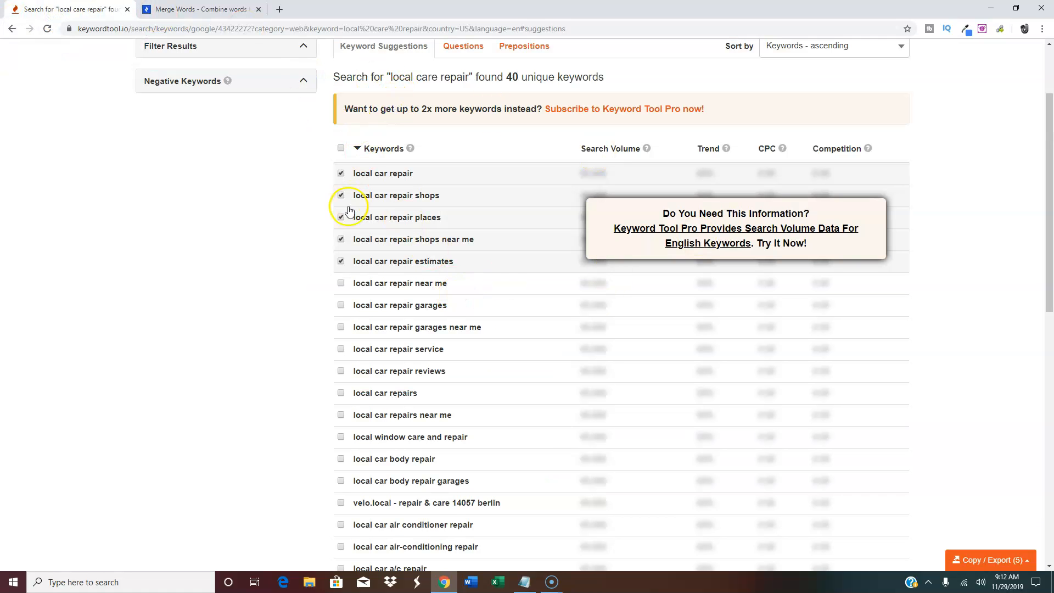
{"action": "scroll", "coordinate": [310, 166], "scroll_direction": "up", "scroll_amount": 2}
{"action": "left_click", "coordinate": [196, 9]}
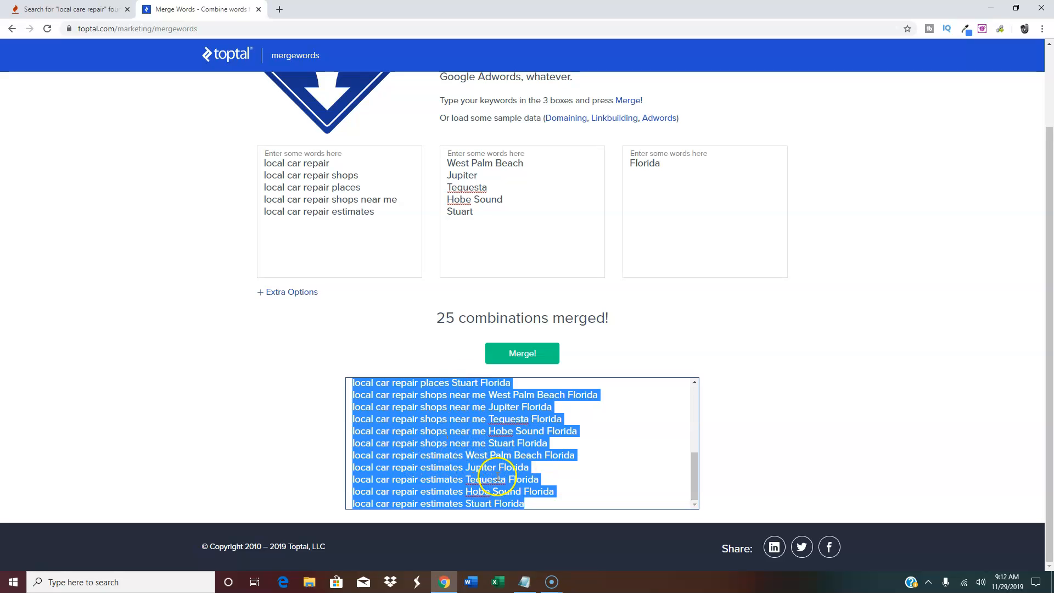
{"action": "left_click", "coordinate": [281, 375]}
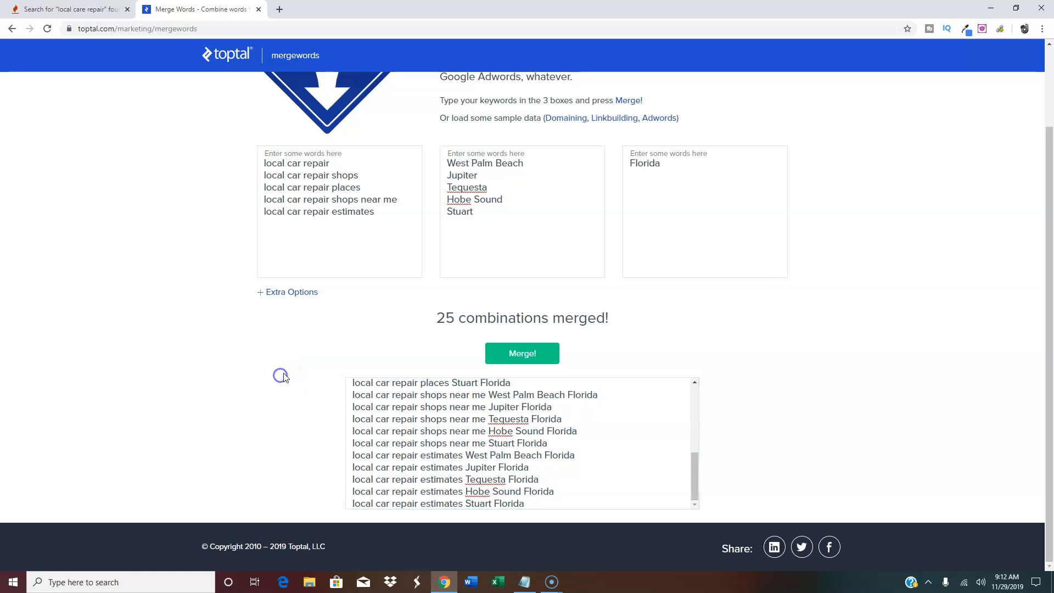
{"action": "left_click", "coordinate": [378, 385]}
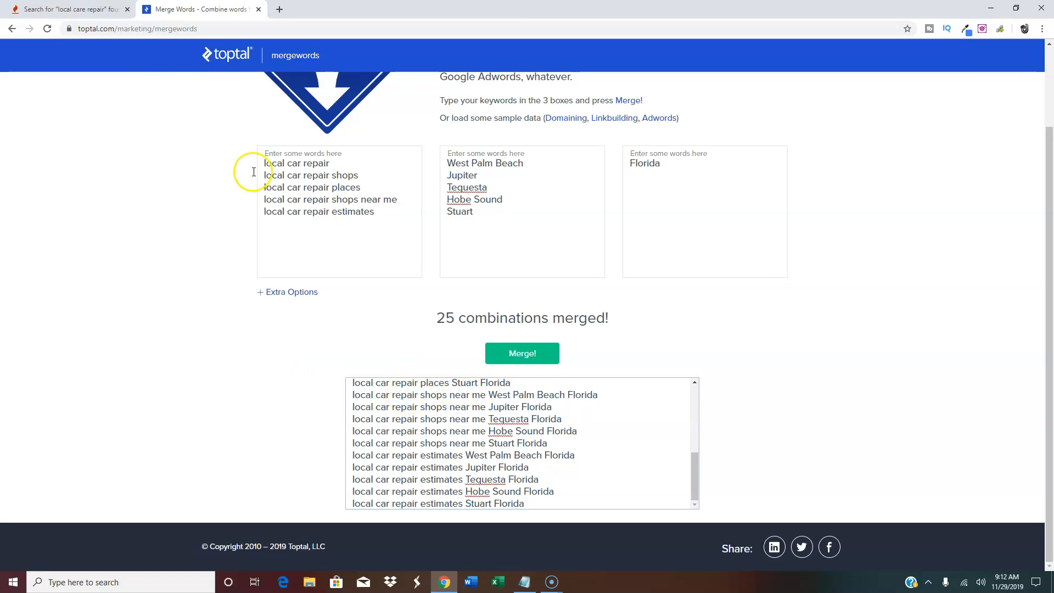
Return to Keyword Tool and search for "local care repair" on YouTube, Instagram and Twitter.
{"action": "left_click", "coordinate": [91, 10]}
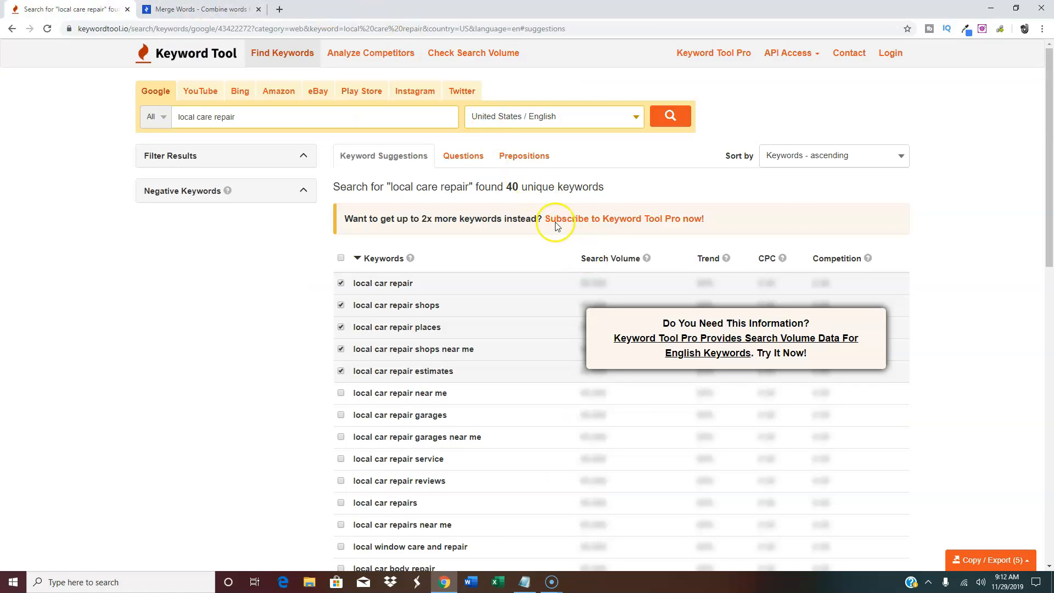
{"action": "left_click", "coordinate": [199, 92]}
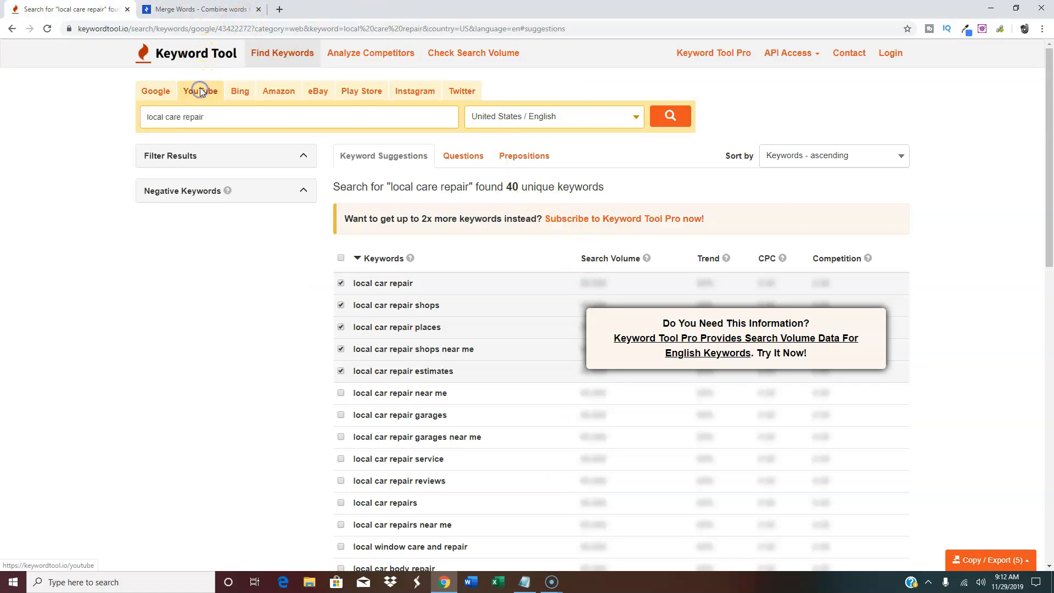
{"action": "left_click", "coordinate": [675, 114]}
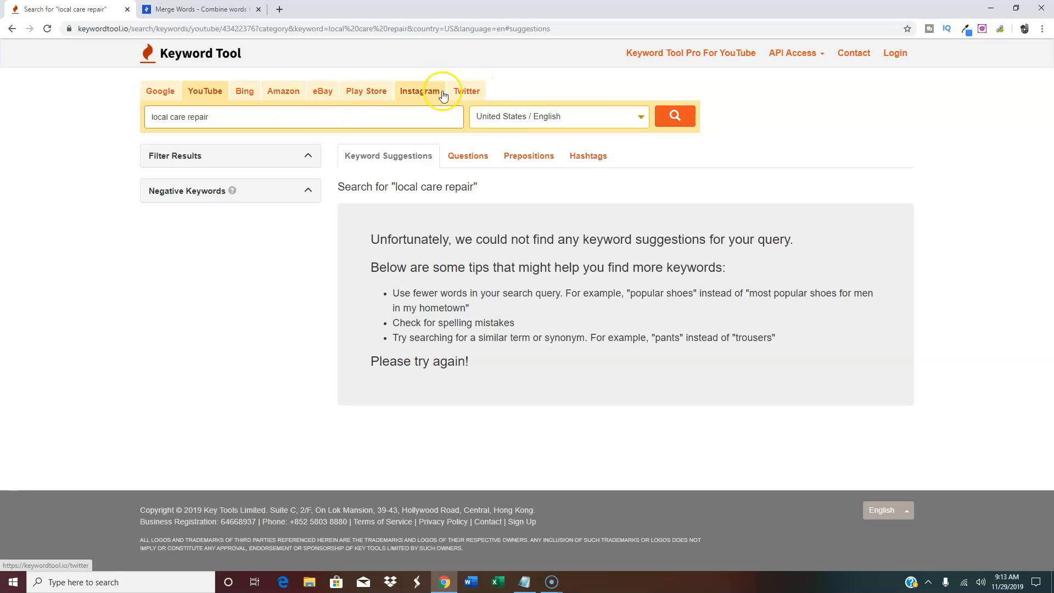
{"action": "left_click", "coordinate": [416, 92]}
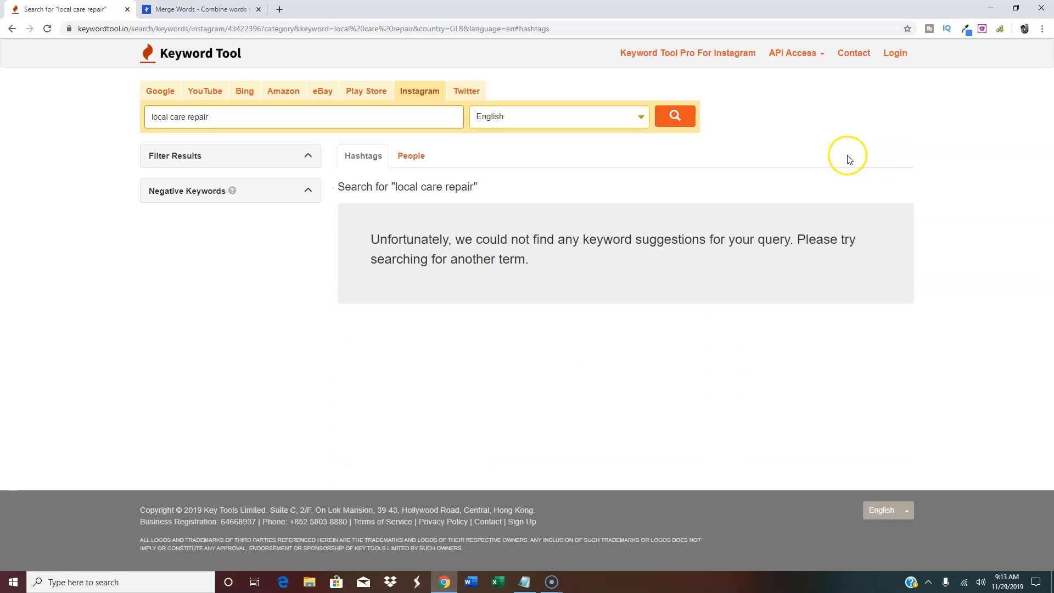
{"action": "left_click", "coordinate": [462, 90]}
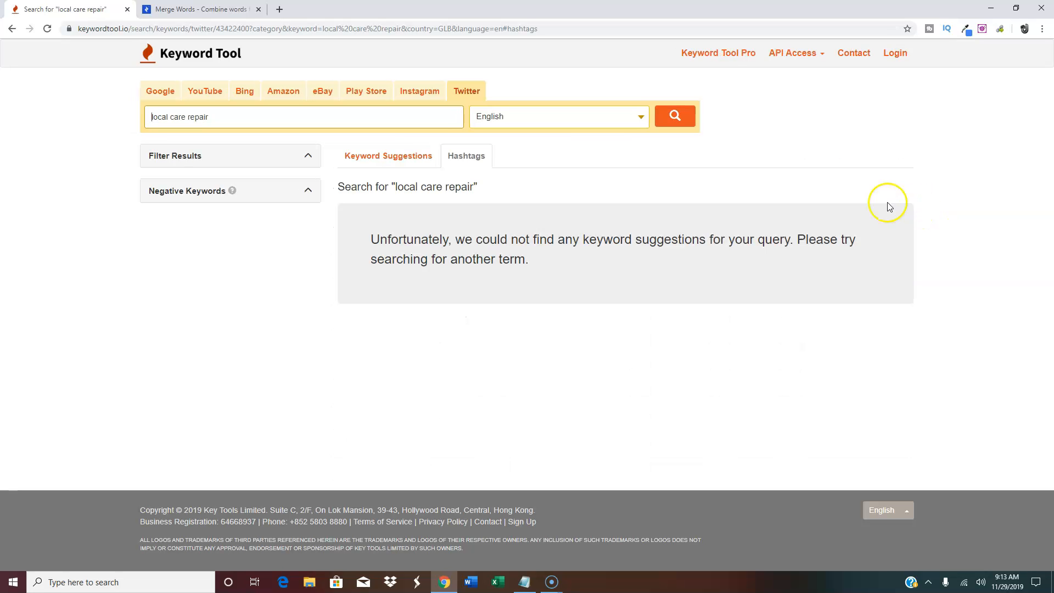
Look up the Google suggestions for "local care repair" with Global / English, and return to the merged combinations on the mergewords page.
{"action": "left_click", "coordinate": [159, 91]}
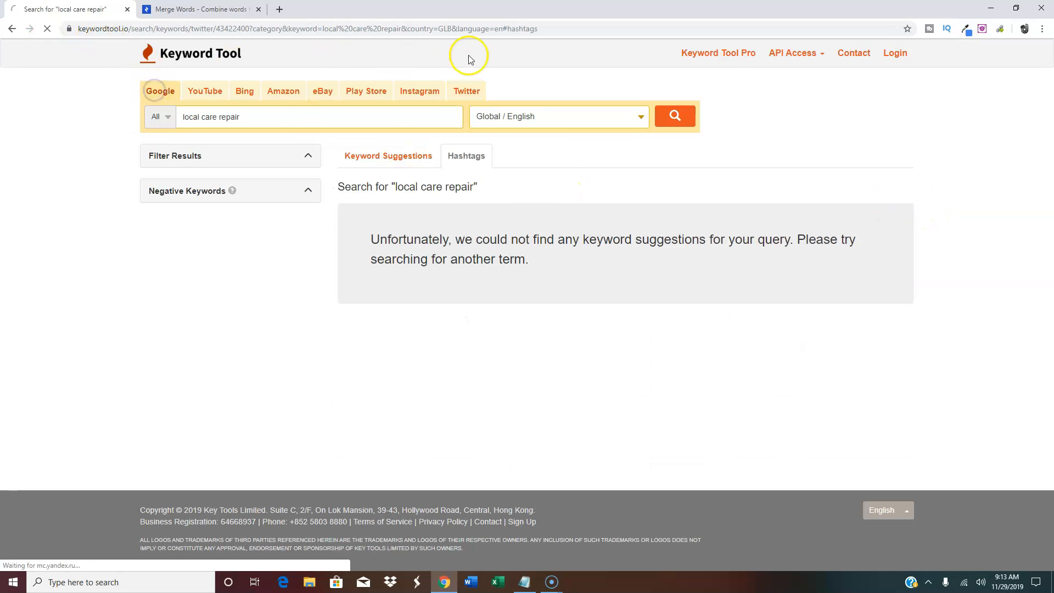
{"action": "left_click", "coordinate": [549, 161]}
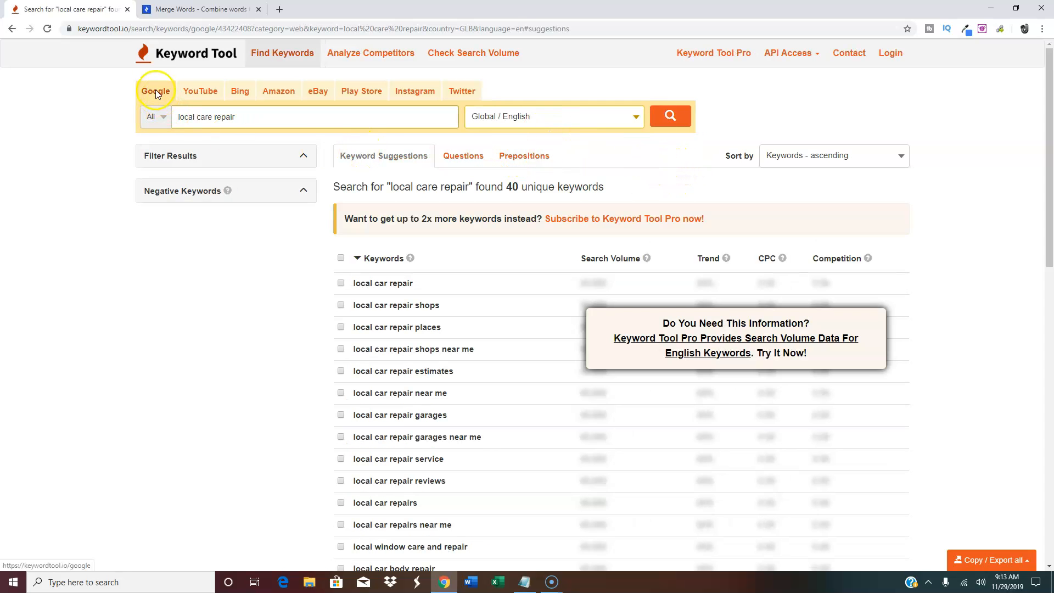
{"action": "left_click", "coordinate": [193, 9]}
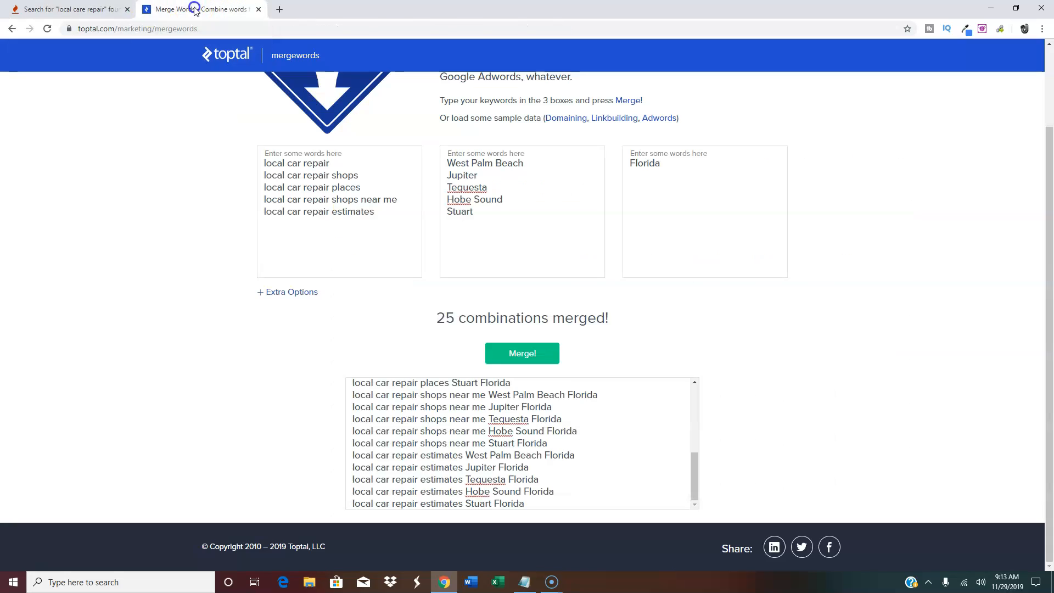
Return to Keyword Tool and search the Google question keywords for "where is the best car repair".
{"action": "left_click", "coordinate": [100, 10]}
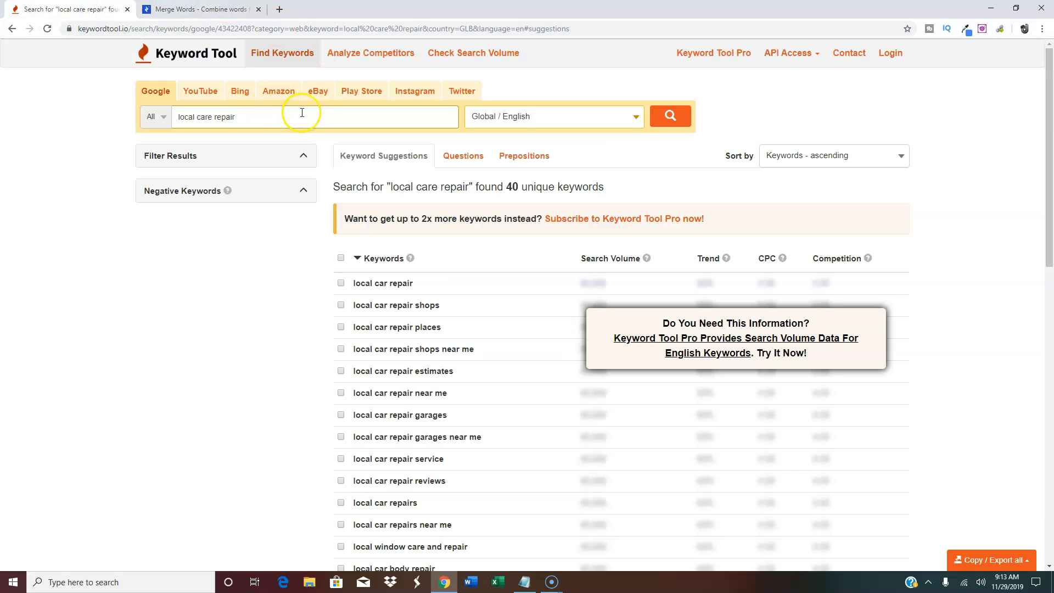
{"action": "left_click", "coordinate": [461, 159]}
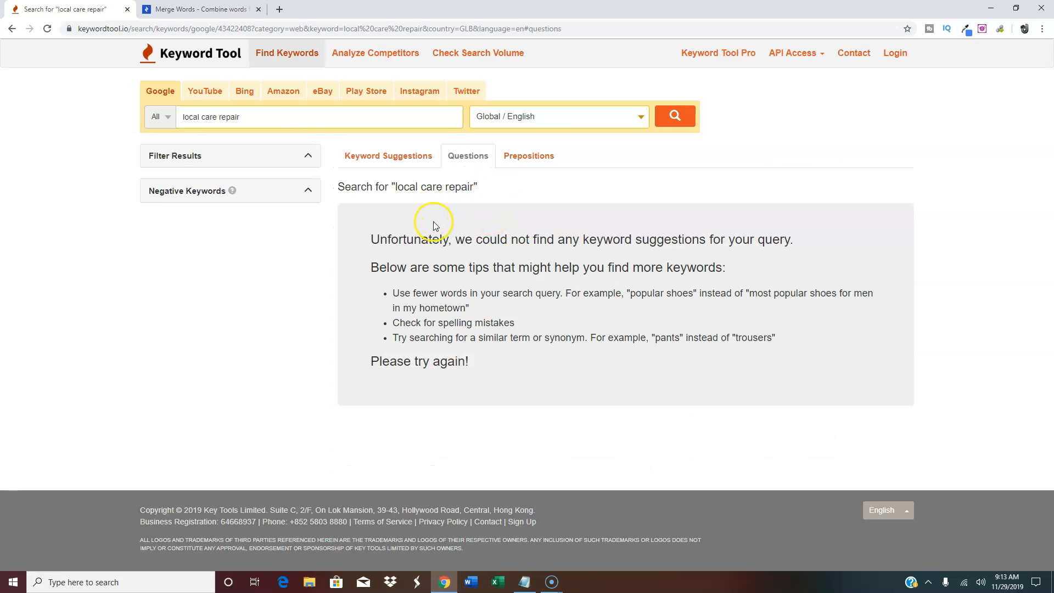
{"action": "left_click_drag", "start_coordinate": [296, 129], "coordinate": [179, 107]}
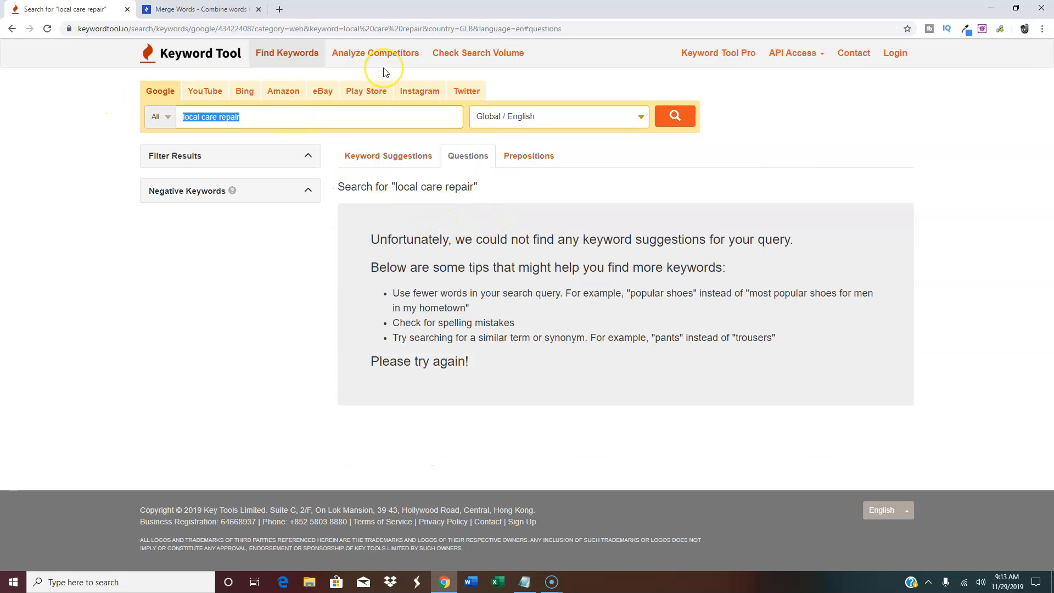
{"action": "type", "text": "where is the best car"}
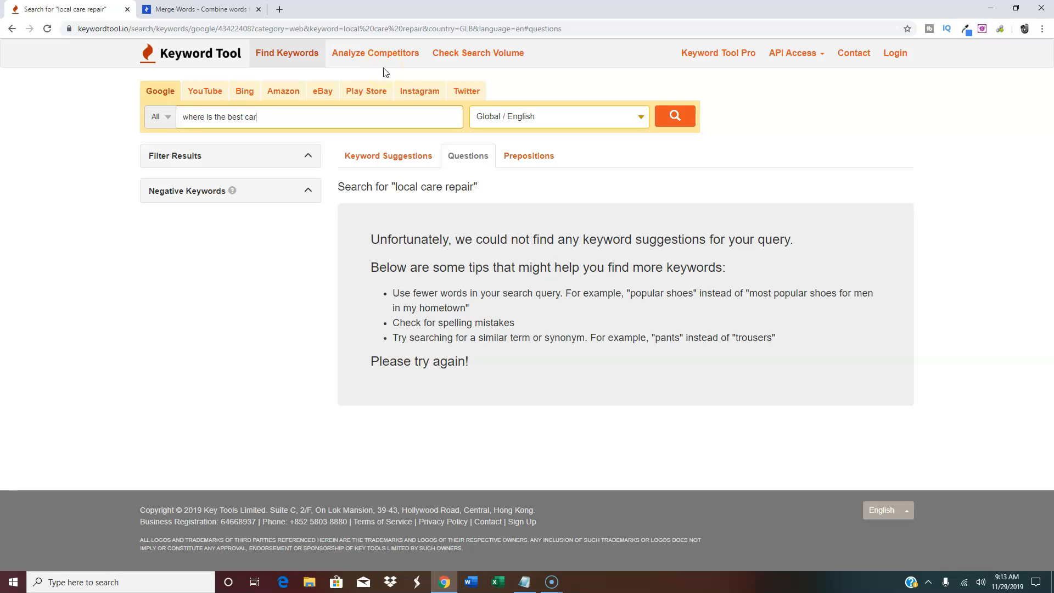
{"action": "type", "text": " repair"}
{"action": "left_click", "coordinate": [681, 113]}
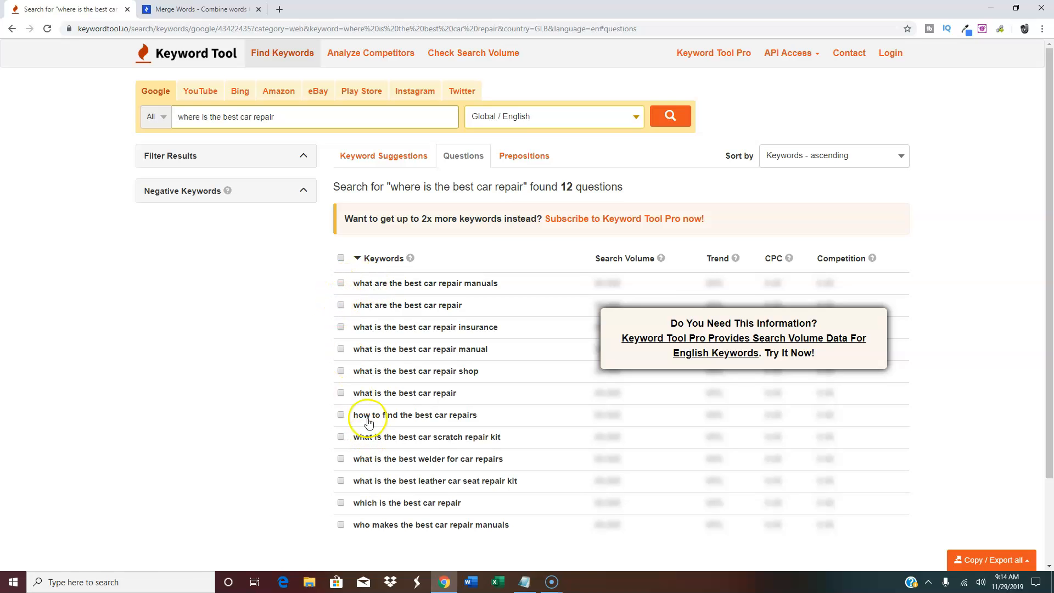
Select only "what are the best car repair manuals" and "what are the best car repair", and copy both to the clipboard.
{"action": "left_click", "coordinate": [341, 258]}
{"action": "left_click", "coordinate": [341, 258]}
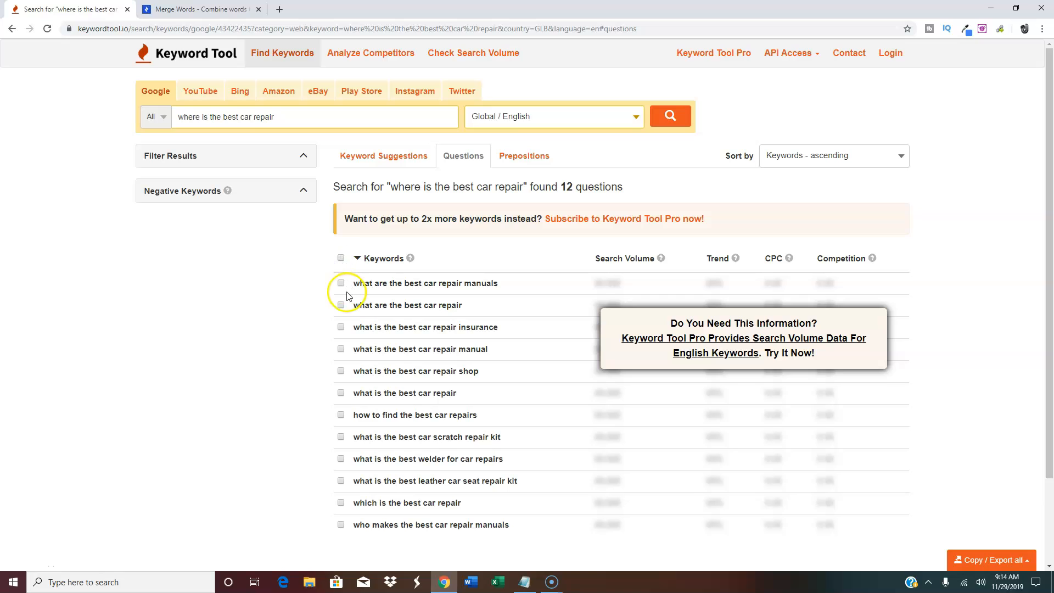
{"action": "left_click", "coordinate": [341, 284]}
{"action": "left_click", "coordinate": [341, 306]}
{"action": "left_click", "coordinate": [1005, 559]}
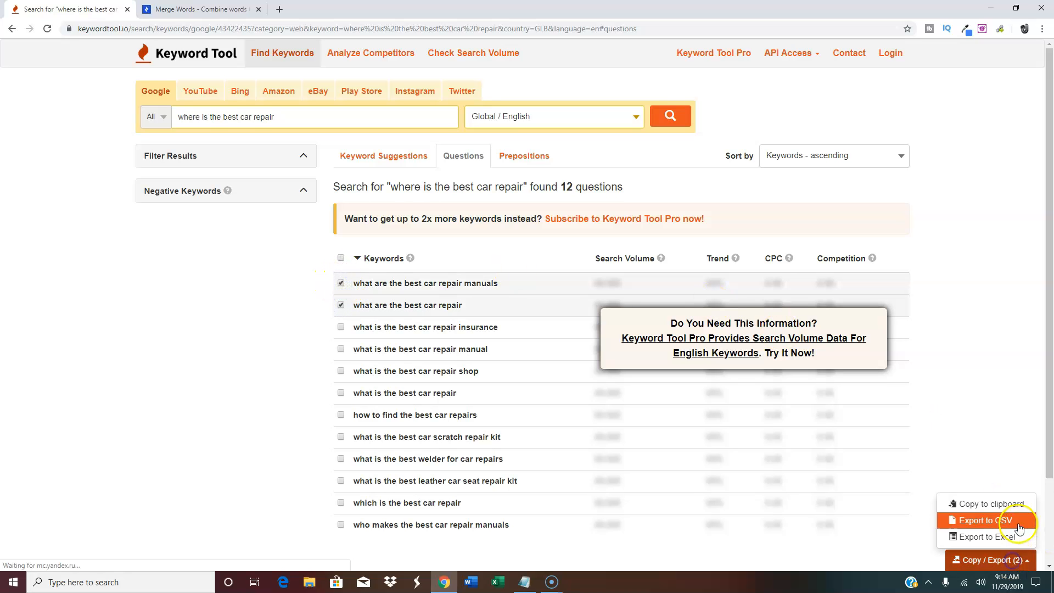
{"action": "left_click", "coordinate": [994, 503]}
Switch to the mergewords page and append the two copied questions below "local car repair estimates" in the first word list.
{"action": "left_click", "coordinate": [159, 7]}
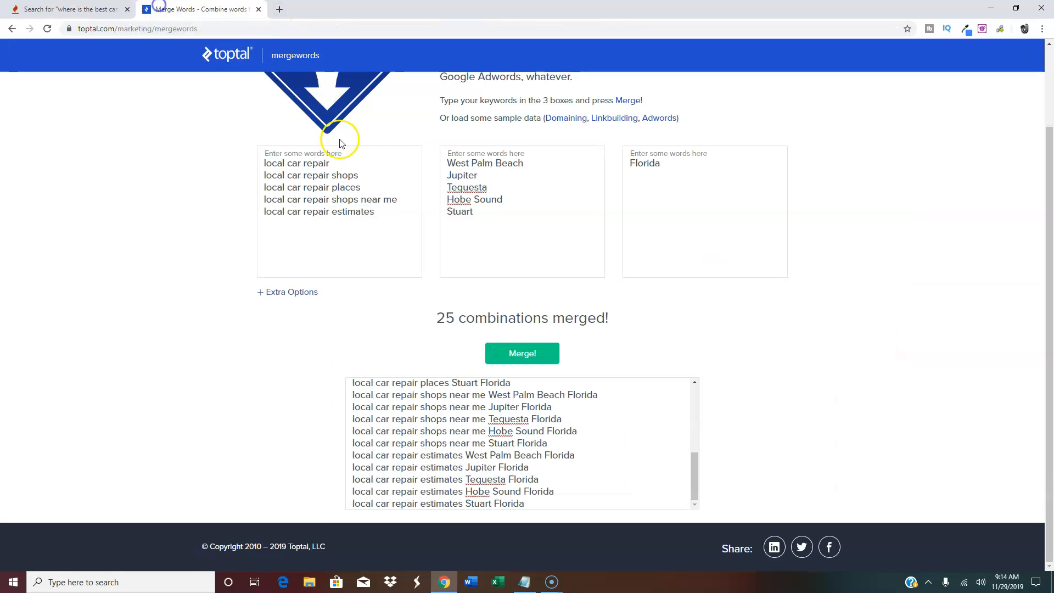
{"action": "left_click", "coordinate": [386, 215]}
{"action": "key", "text": "Return"}
{"action": "key", "text": "ctrl+v"}
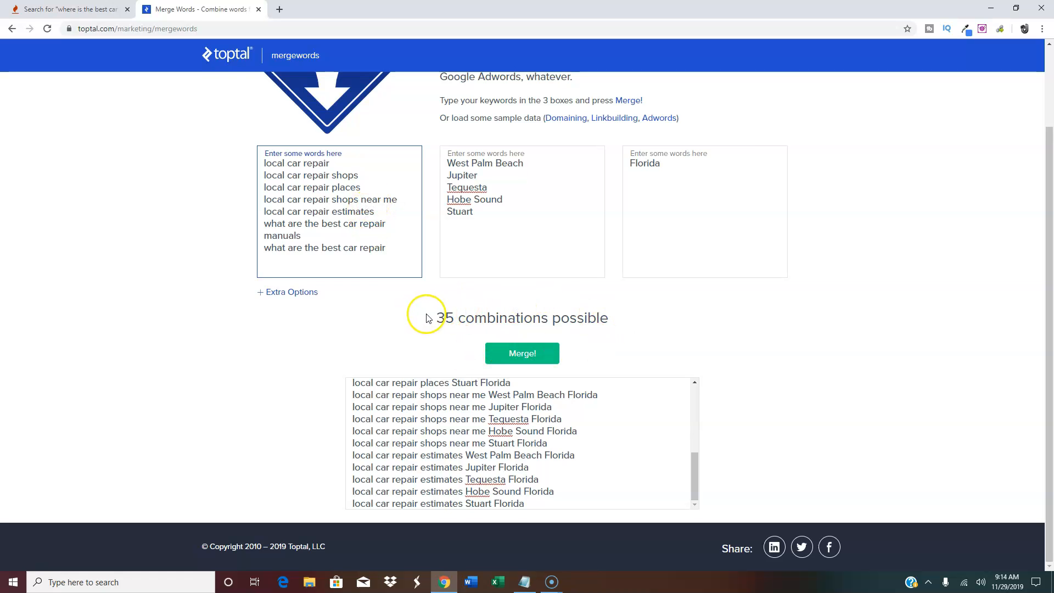
Return to Keyword Tool and look up the preposition keywords for "where is car repair near me", including the Search Volume explanation.
{"action": "left_click", "coordinate": [58, 14]}
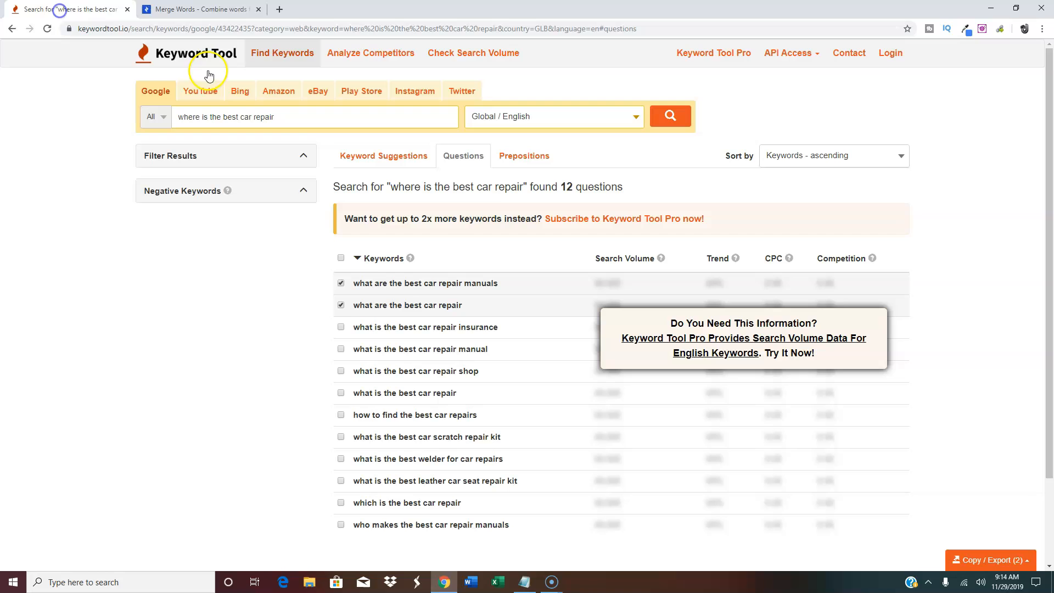
{"action": "left_click", "coordinate": [522, 157]}
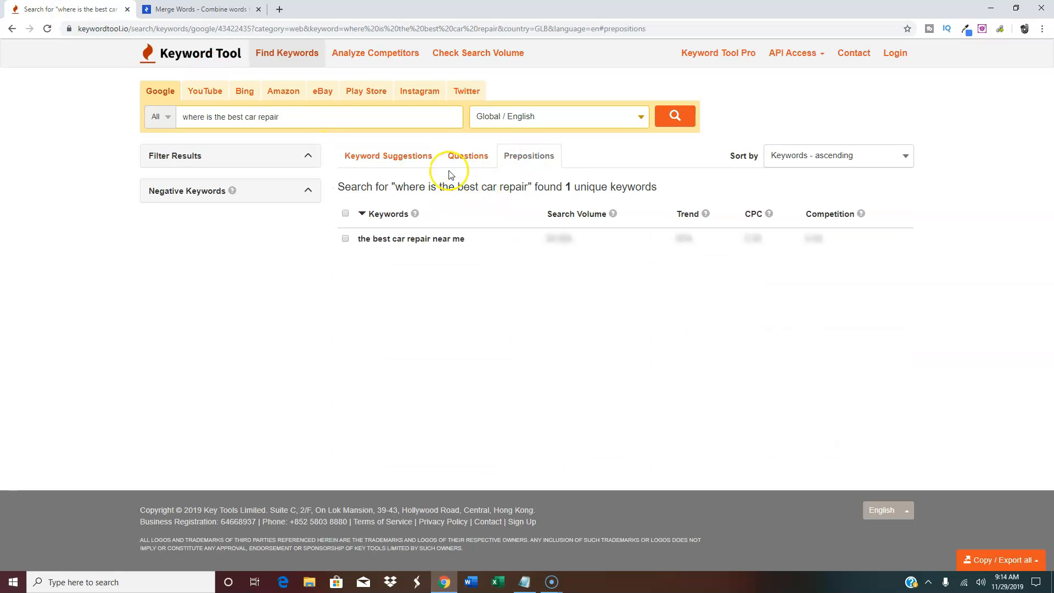
{"action": "left_click", "coordinate": [283, 118]}
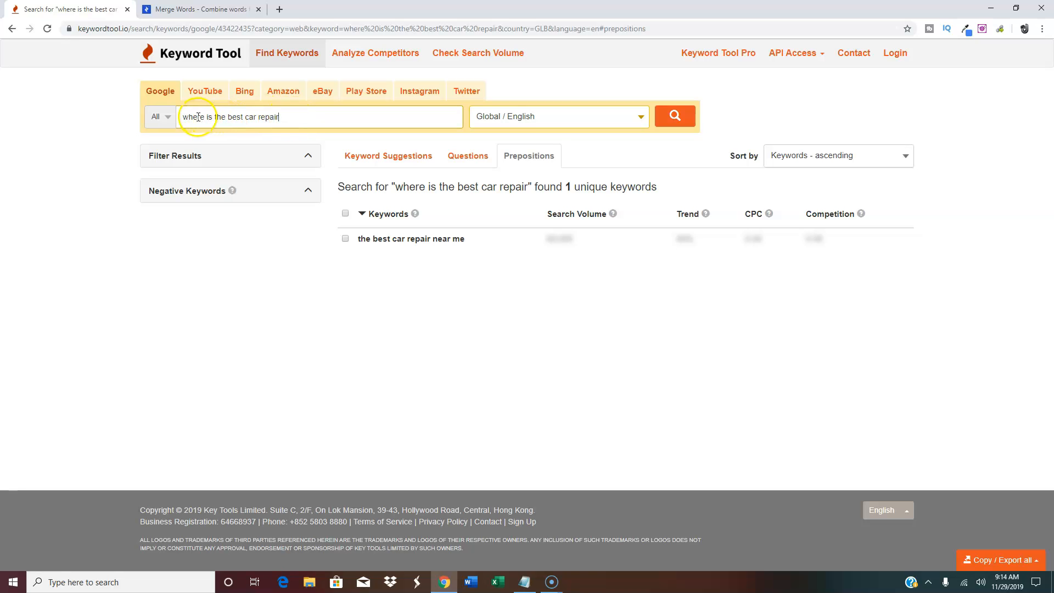
{"action": "left_click_drag", "start_coordinate": [285, 118], "coordinate": [182, 114]}
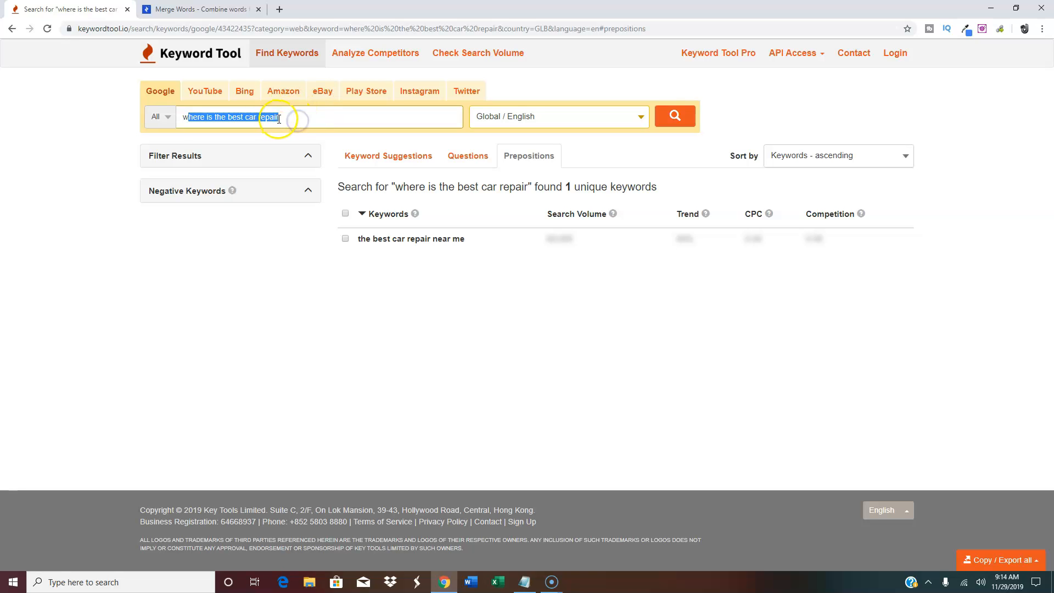
{"action": "left_click", "coordinate": [187, 113]}
{"action": "left_click_drag", "start_coordinate": [184, 117], "coordinate": [401, 106]}
{"action": "type", "text": "where i"}
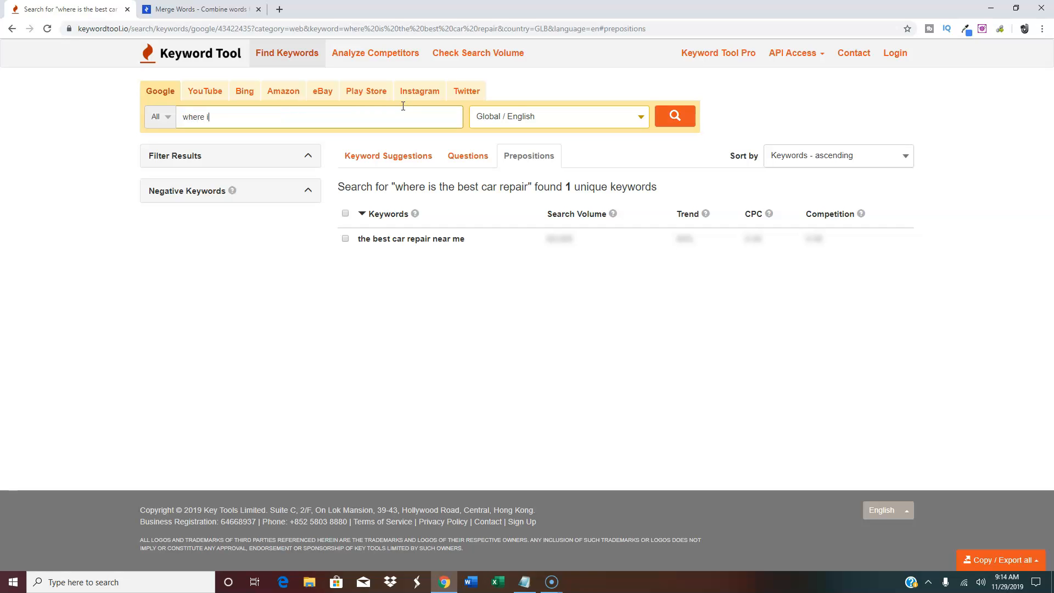
{"action": "type", "text": "s car repair near me"}
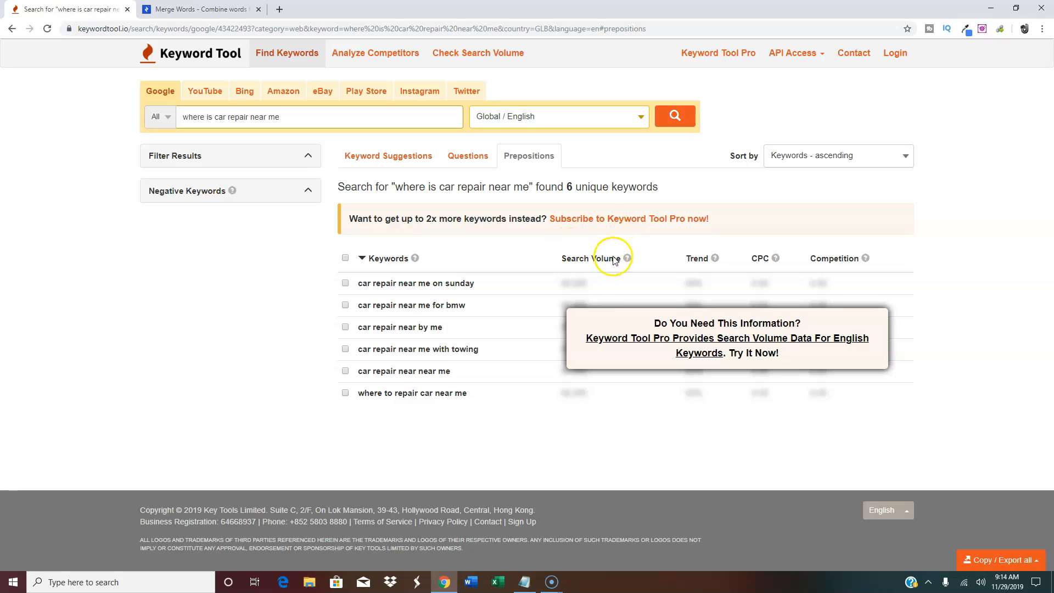
{"action": "mouse_move", "coordinate": [628, 258]}
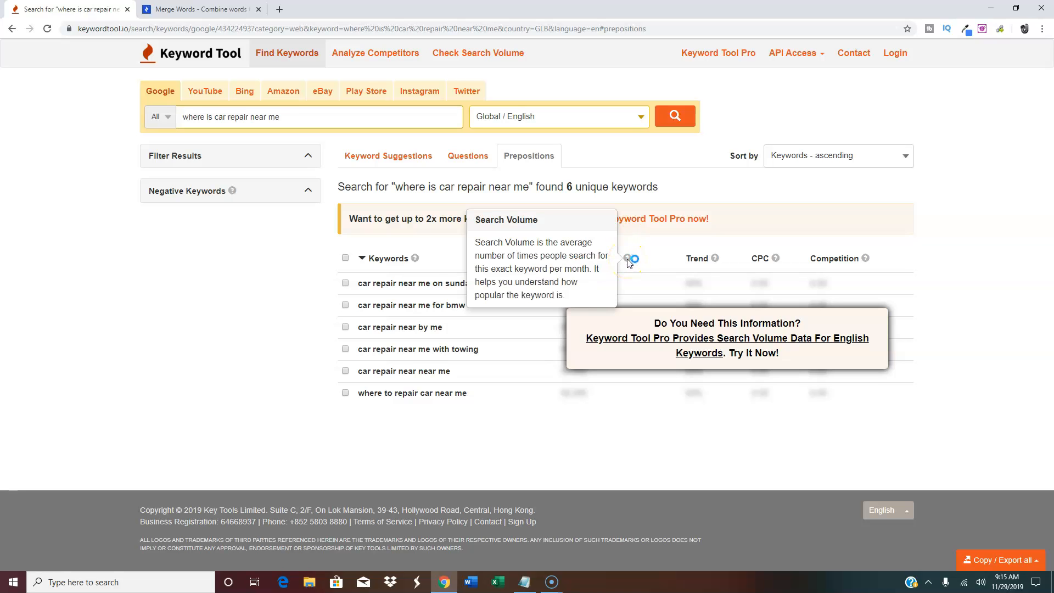
Review the keyword and city lists on the mergewords page and look through the merged combinations from end to start.
{"action": "left_click", "coordinate": [199, 9]}
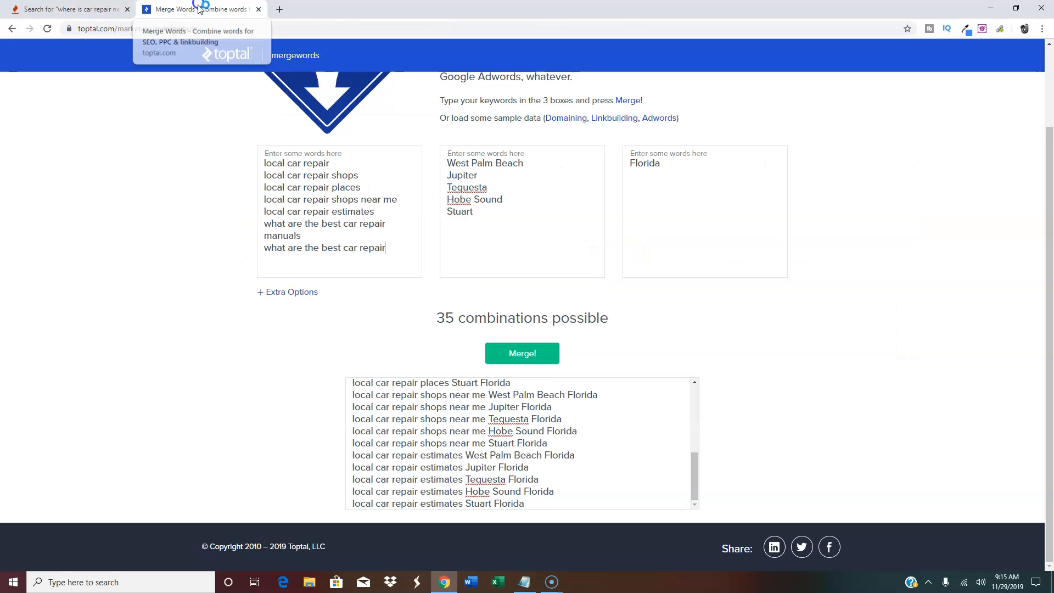
{"action": "left_click", "coordinate": [85, 9]}
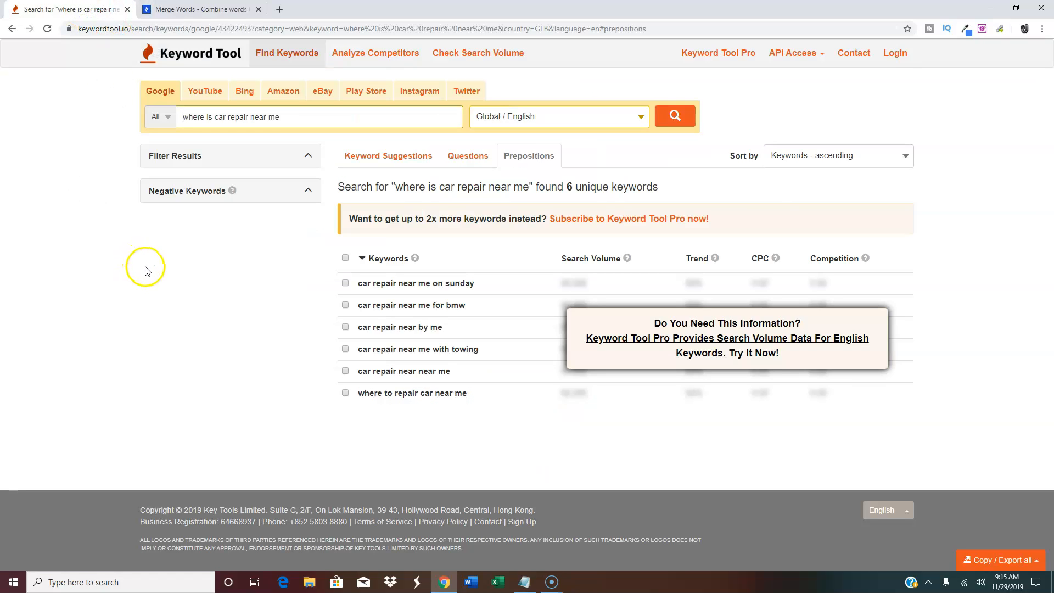
{"action": "left_click", "coordinate": [202, 9]}
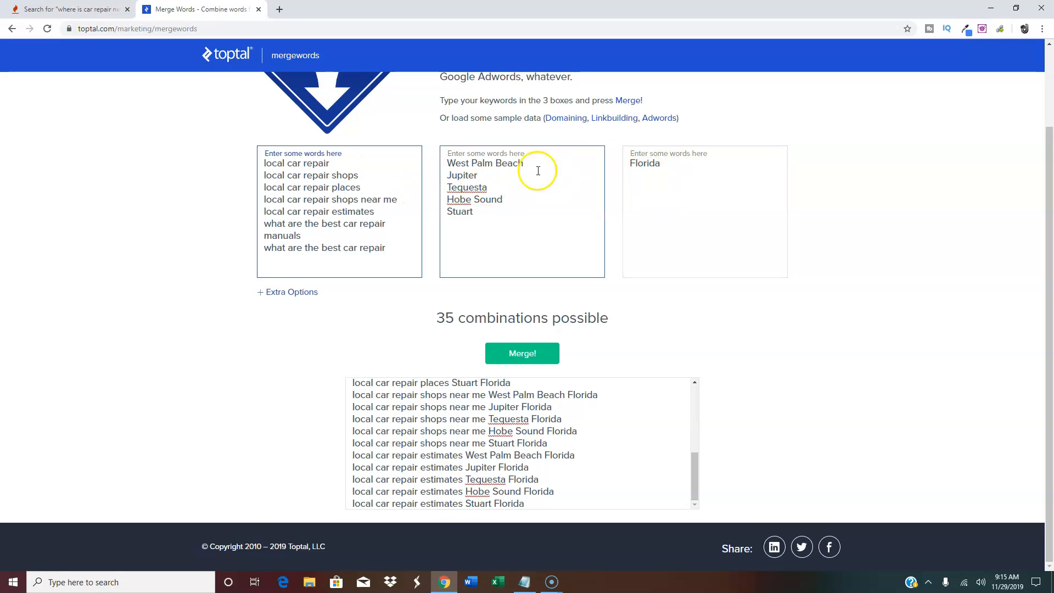
{"action": "left_click", "coordinate": [486, 219]}
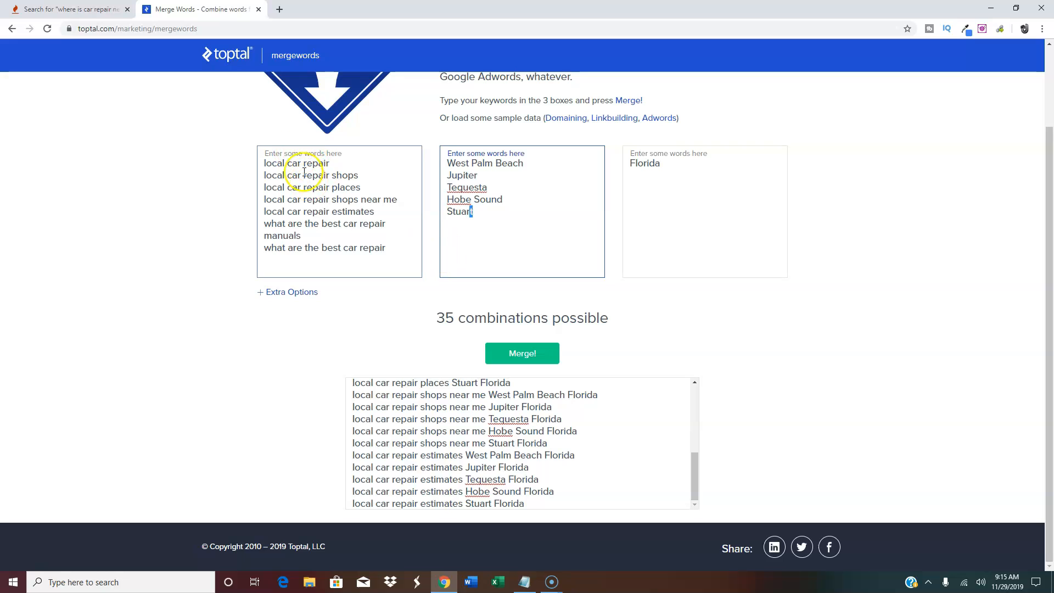
{"action": "left_click", "coordinate": [525, 268]}
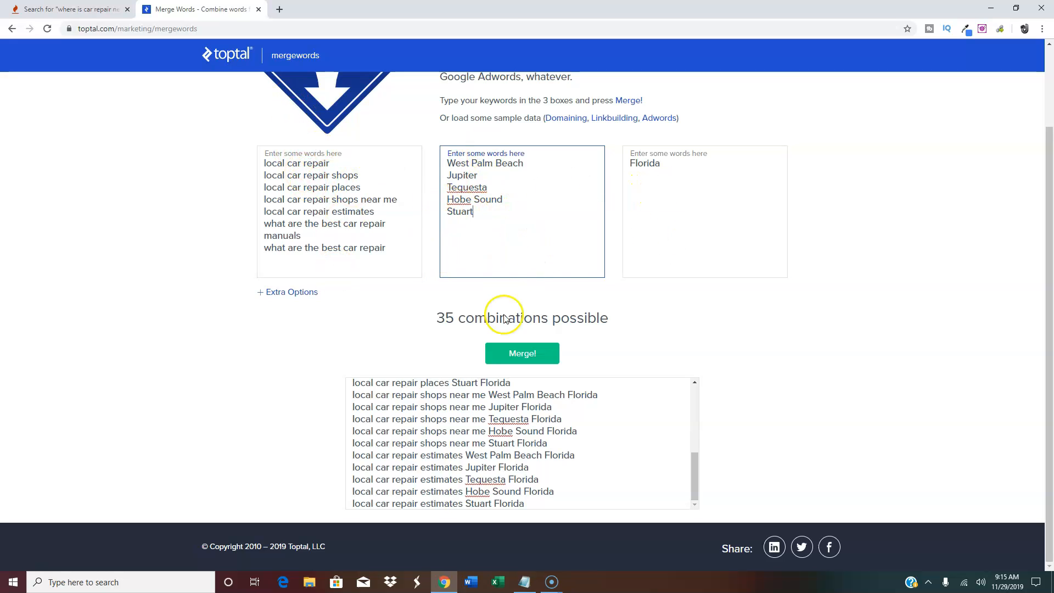
{"action": "mouse_move", "coordinate": [694, 485]}
{"action": "left_mouse_down"}
{"action": "mouse_move", "coordinate": [713, 379]}
{"action": "mouse_move", "coordinate": [695, 492]}
{"action": "left_mouse_up"}
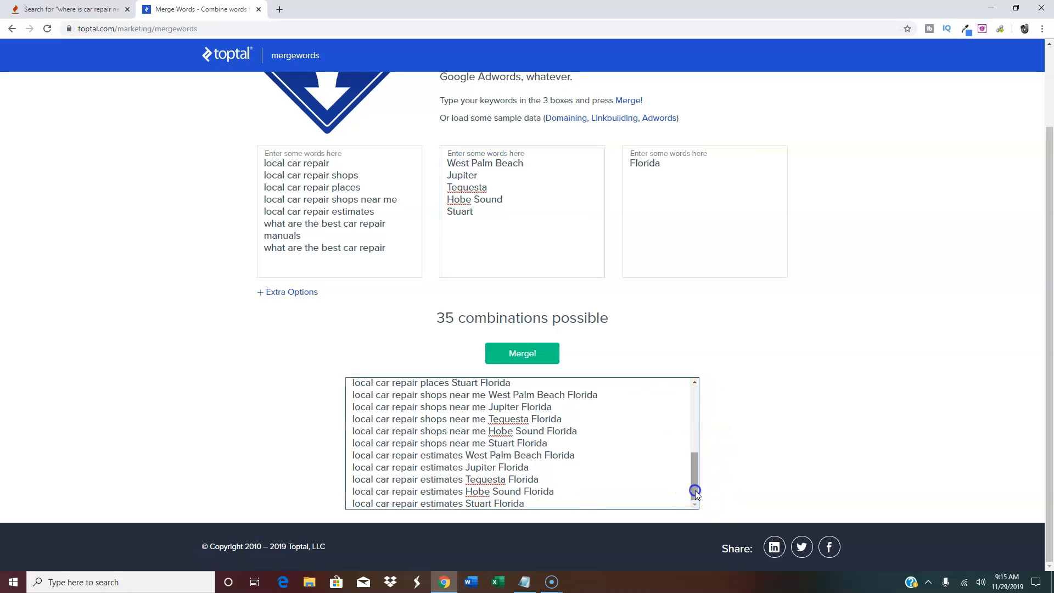
{"action": "left_click", "coordinate": [450, 164]}
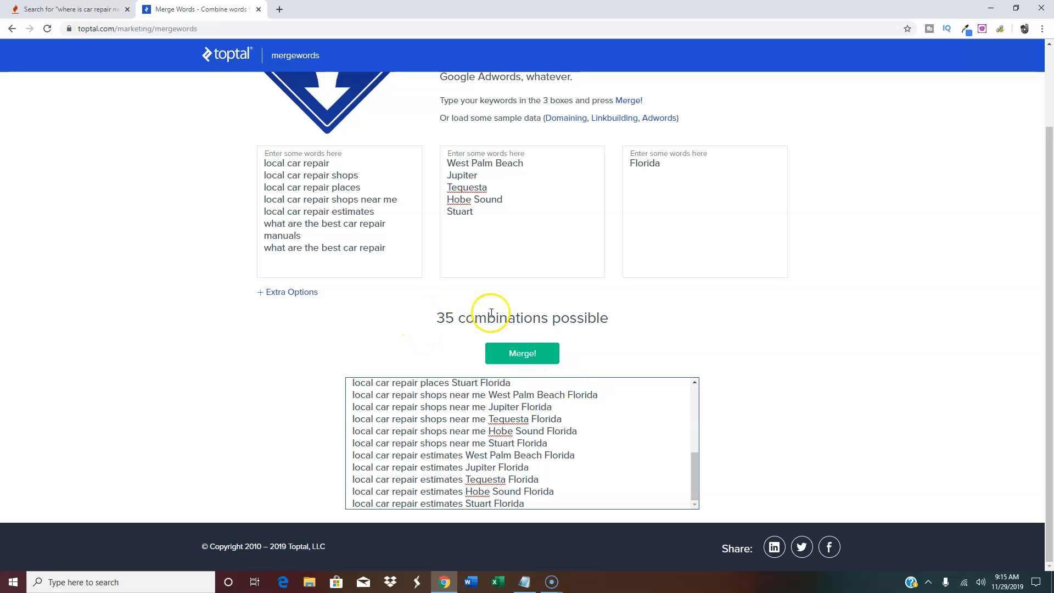
{"action": "left_click_drag", "start_coordinate": [693, 473], "coordinate": [703, 385]}
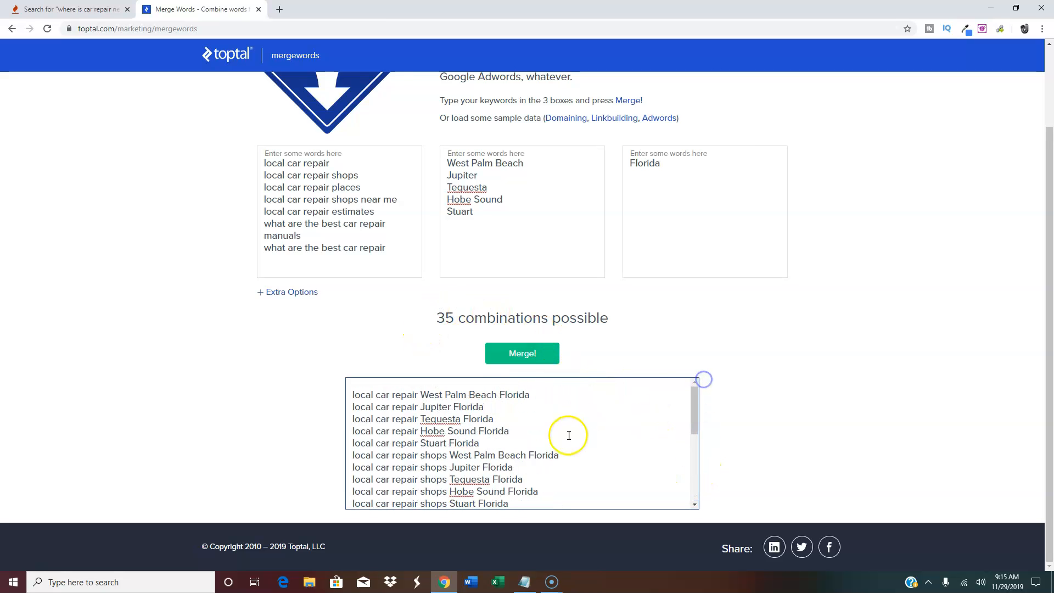
Show the extra merge options and merge the word lists with the Minus separator, and again with the Plus separator.
{"action": "left_click", "coordinate": [274, 292]}
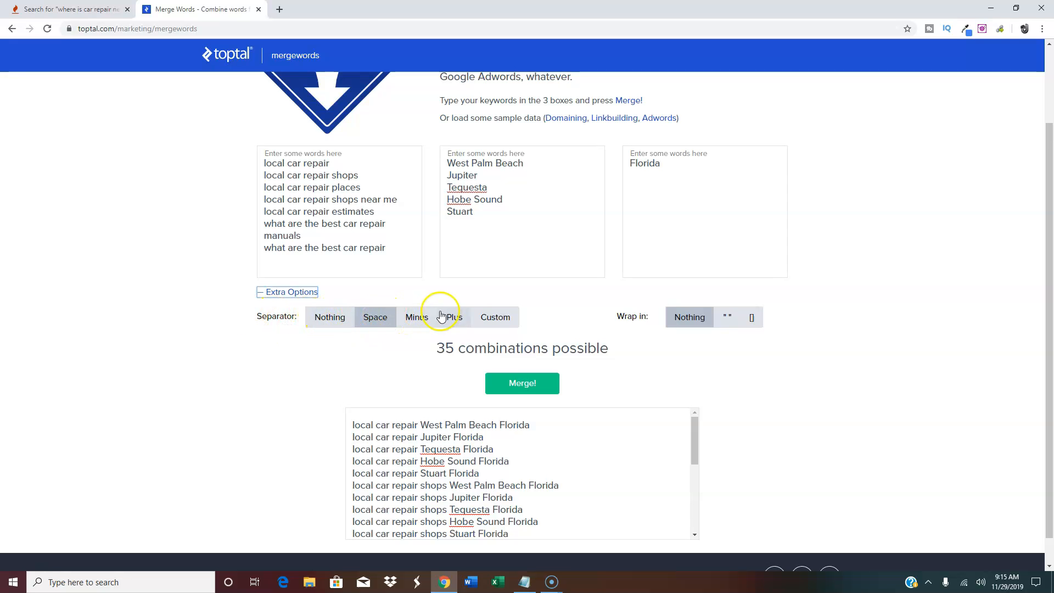
{"action": "left_click", "coordinate": [422, 319]}
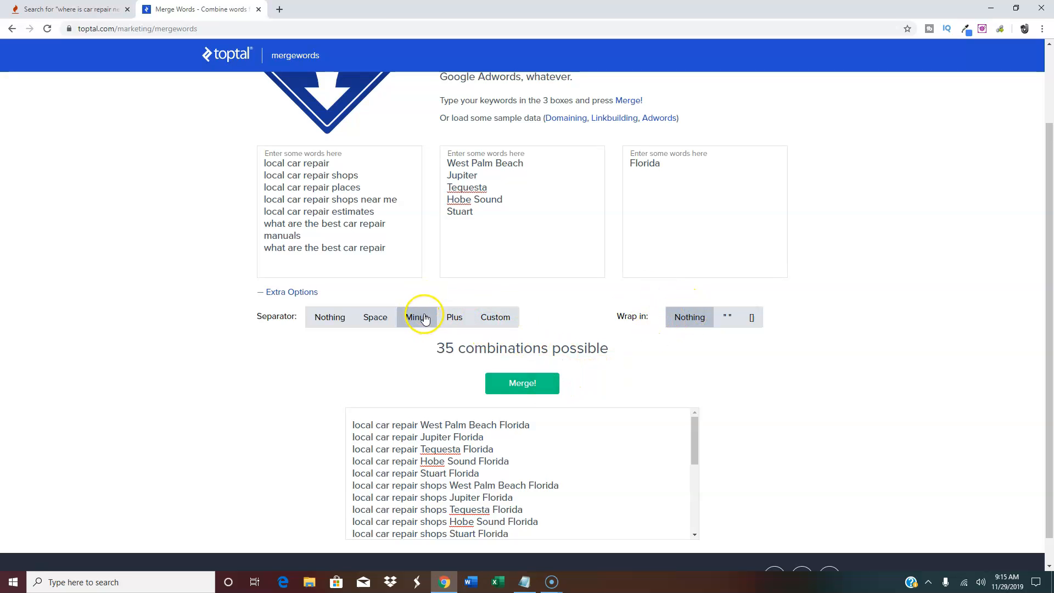
{"action": "left_click", "coordinate": [518, 382]}
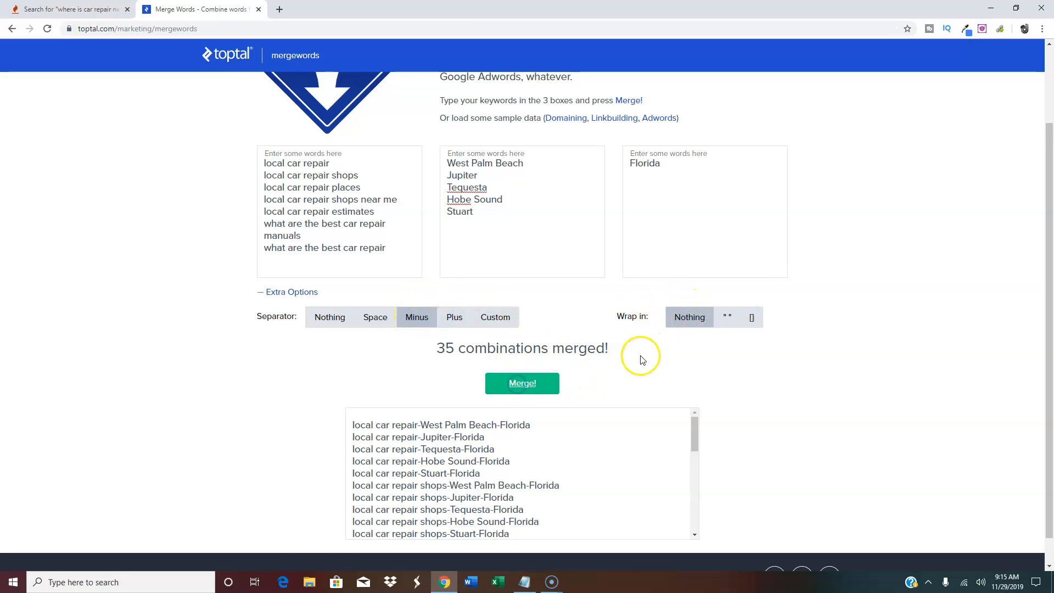
{"action": "left_click", "coordinate": [458, 440]}
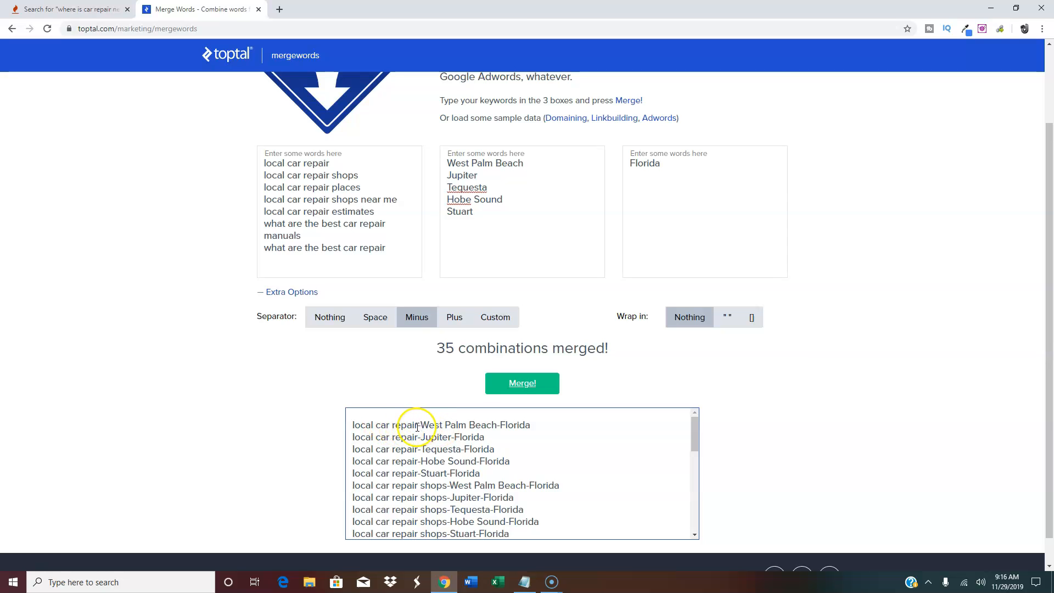
{"action": "left_click", "coordinate": [454, 321]}
{"action": "left_click", "coordinate": [515, 388]}
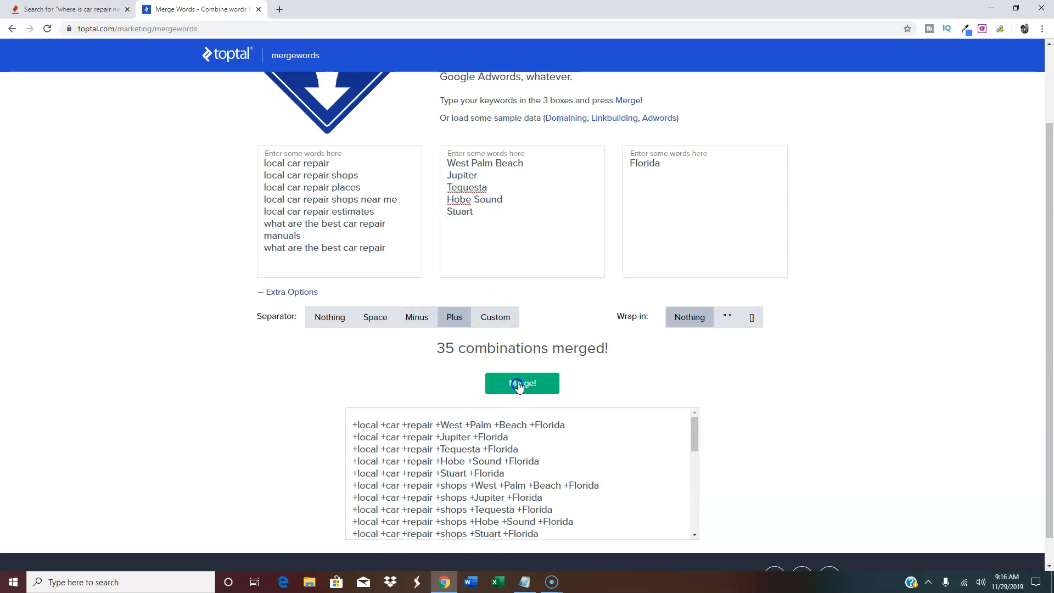
Set a custom "|" separator and merge the three word lists with it.
{"action": "left_click", "coordinate": [506, 317]}
{"action": "left_click", "coordinate": [531, 316]}
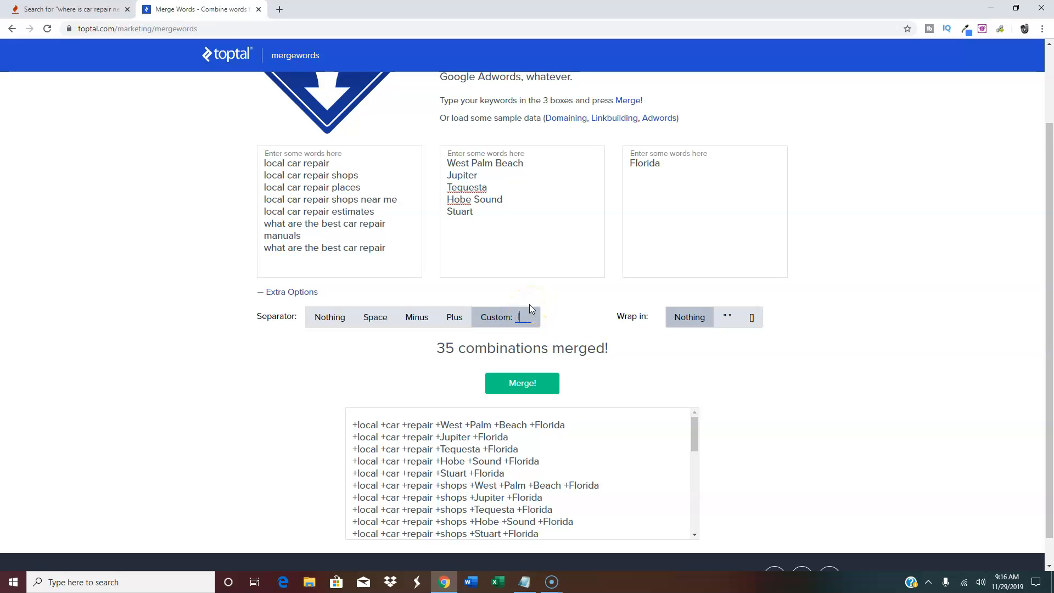
{"action": "left_click", "coordinate": [522, 383]}
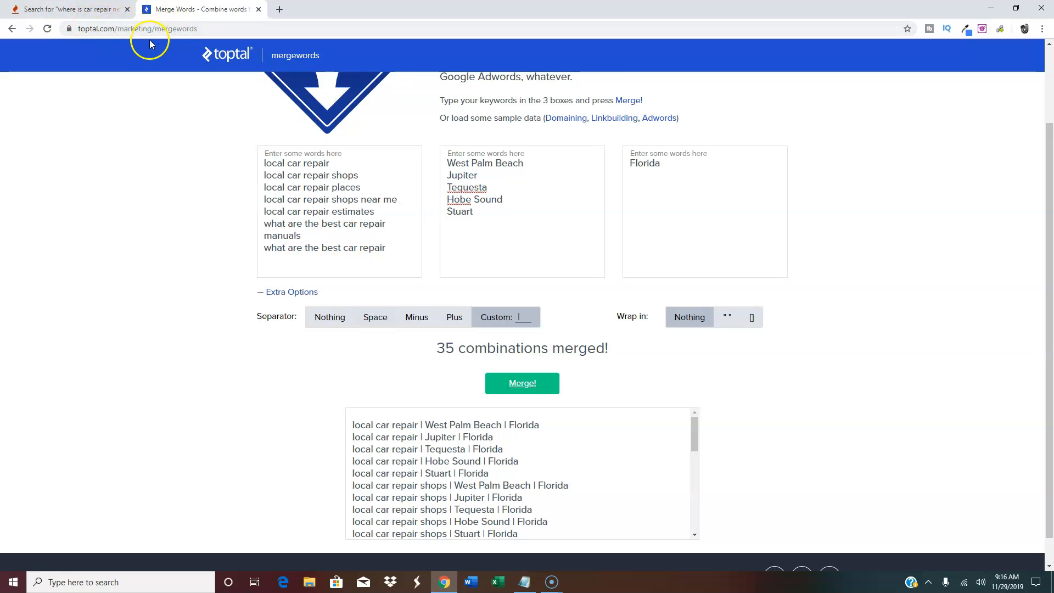
{"action": "left_click", "coordinate": [398, 235]}
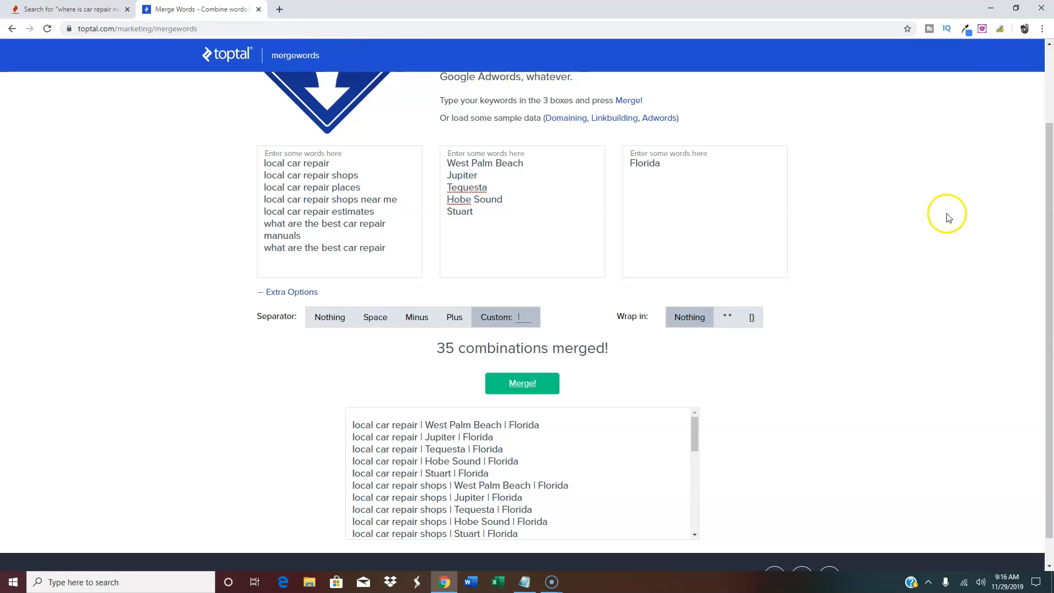
{"action": "scroll", "coordinate": [949, 218], "scroll_direction": "up", "scroll_amount": 2}
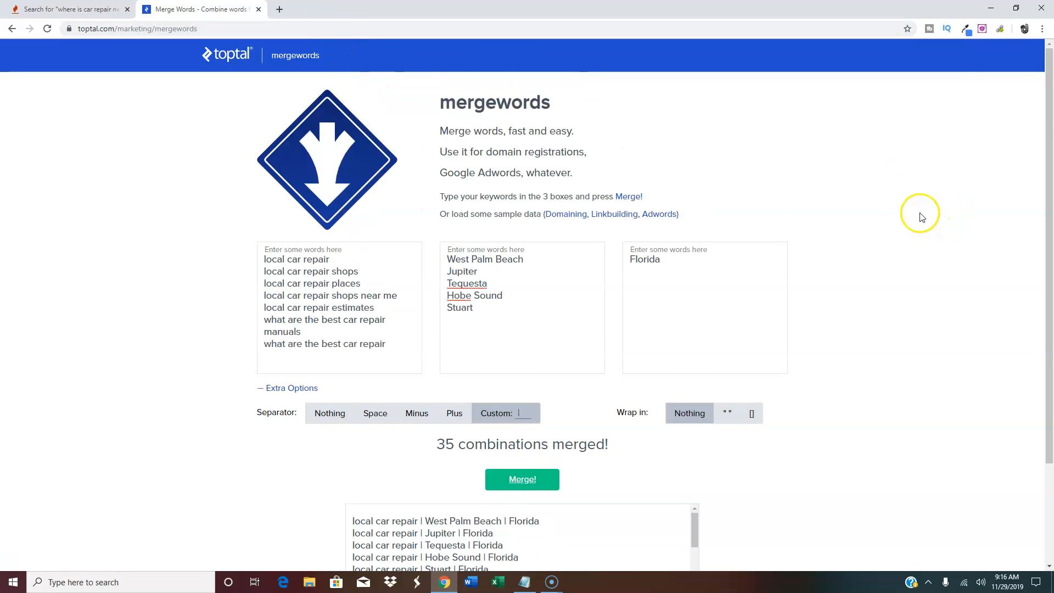